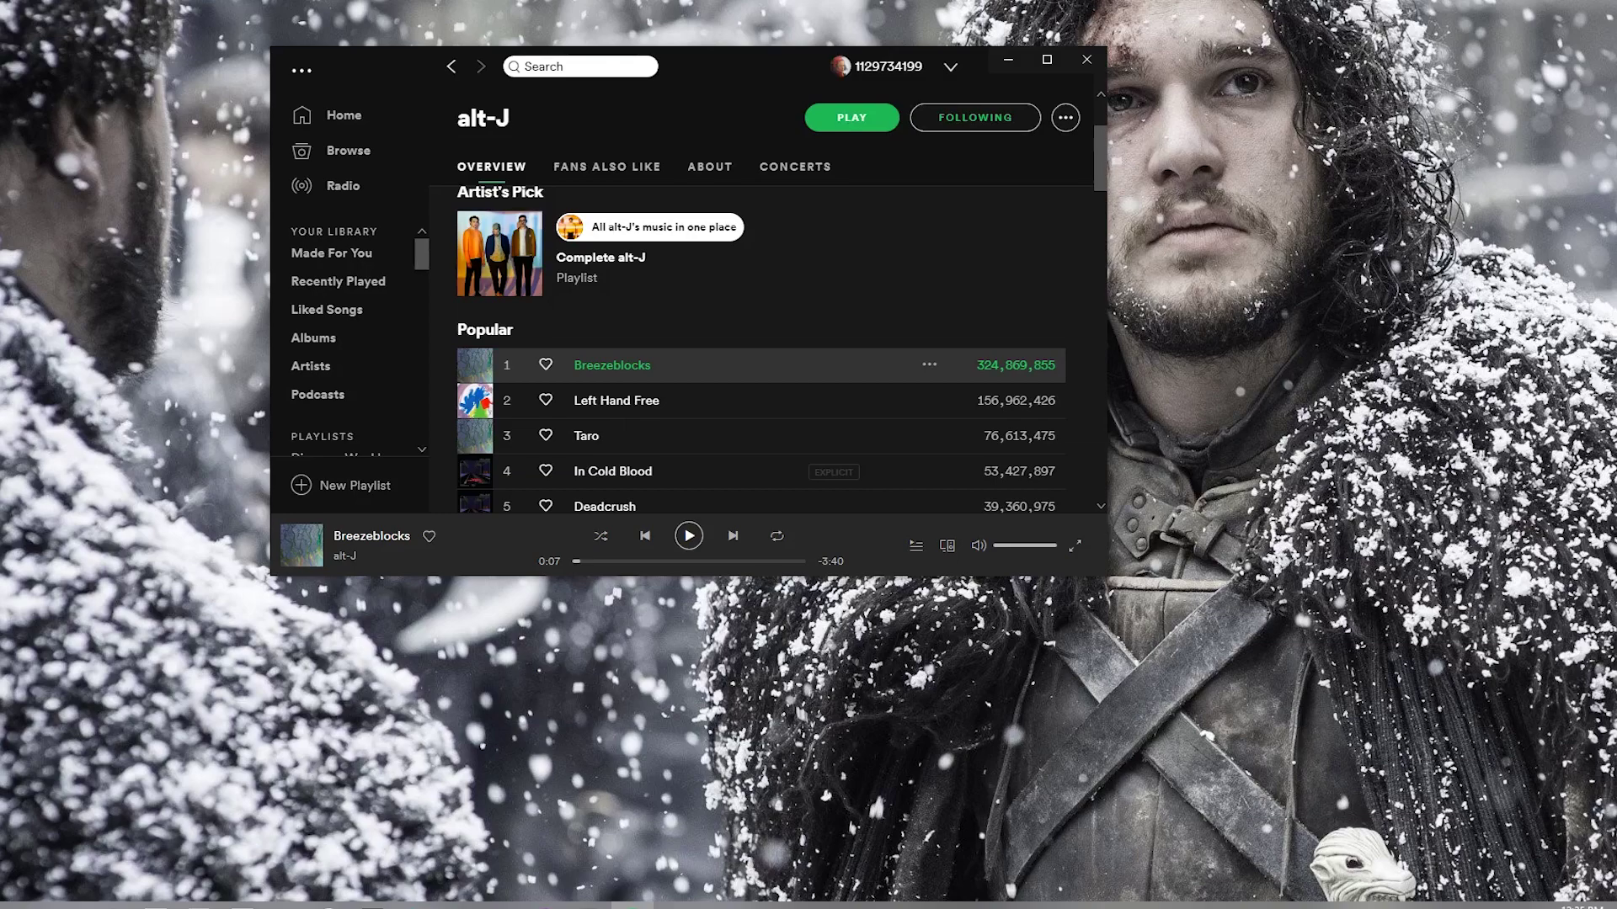
Step: Resume playback of Breezeblocks by alt-J
{"action": "key", "text": "super+c"}
{"action": "key", "text": "super+c"}
{"action": "left_click", "coordinate": [689, 536]}
Step: Open Spotify's advanced settings and look up the Offline Songs Storage location
{"action": "left_click", "coordinate": [951, 67]}
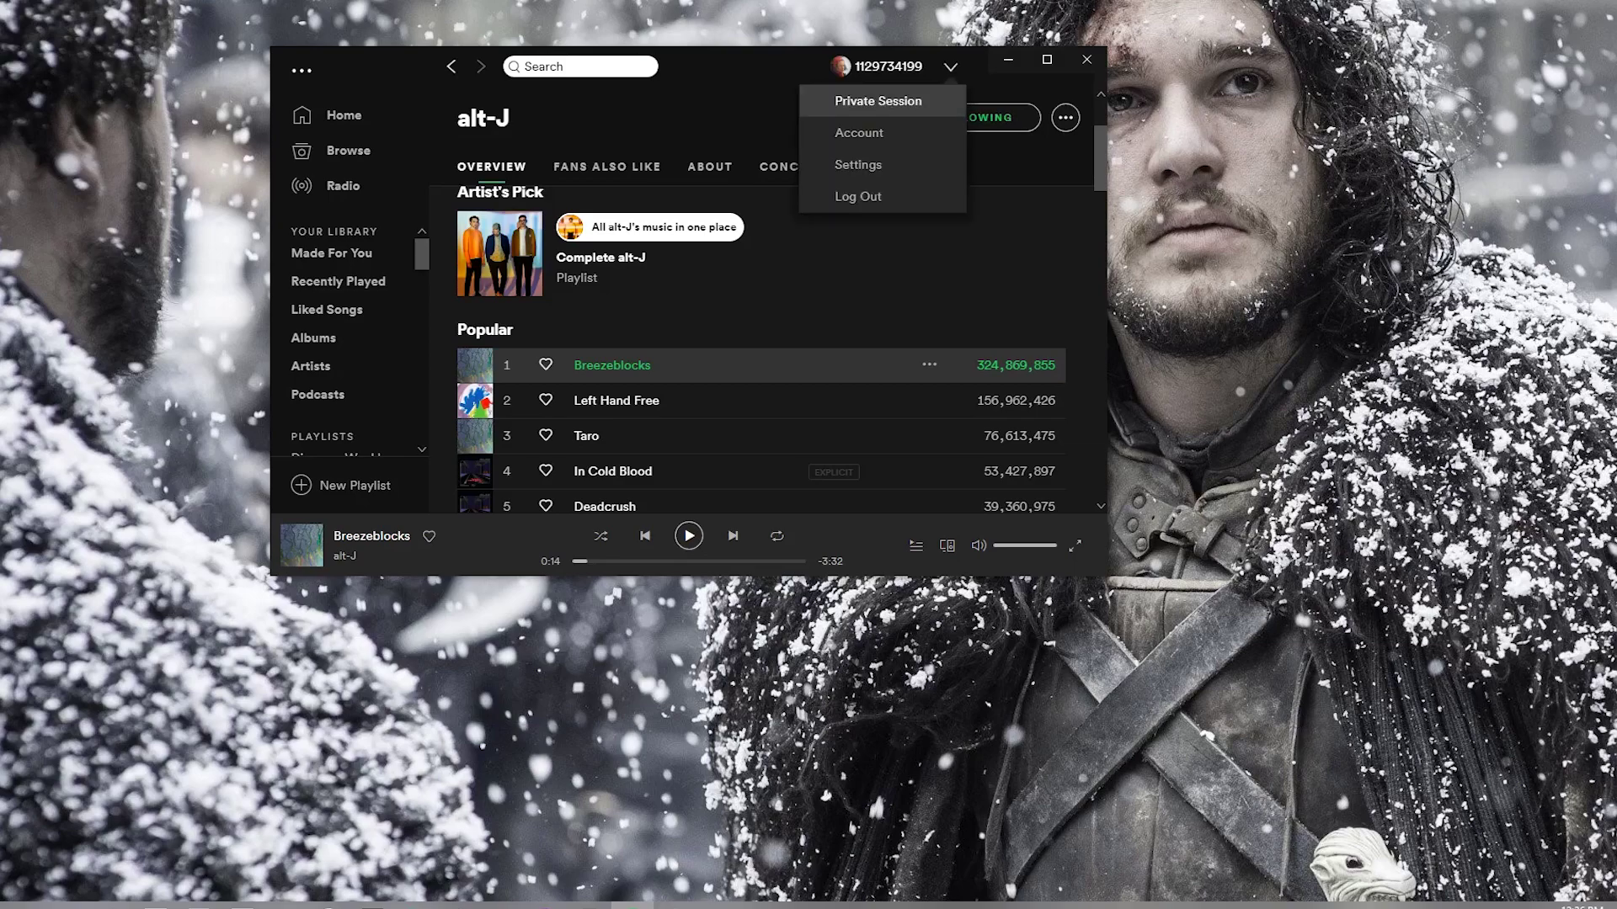
{"action": "left_click", "coordinate": [855, 163]}
{"action": "scroll", "coordinate": [761, 328], "scroll_direction": "down", "scroll_amount": 15}
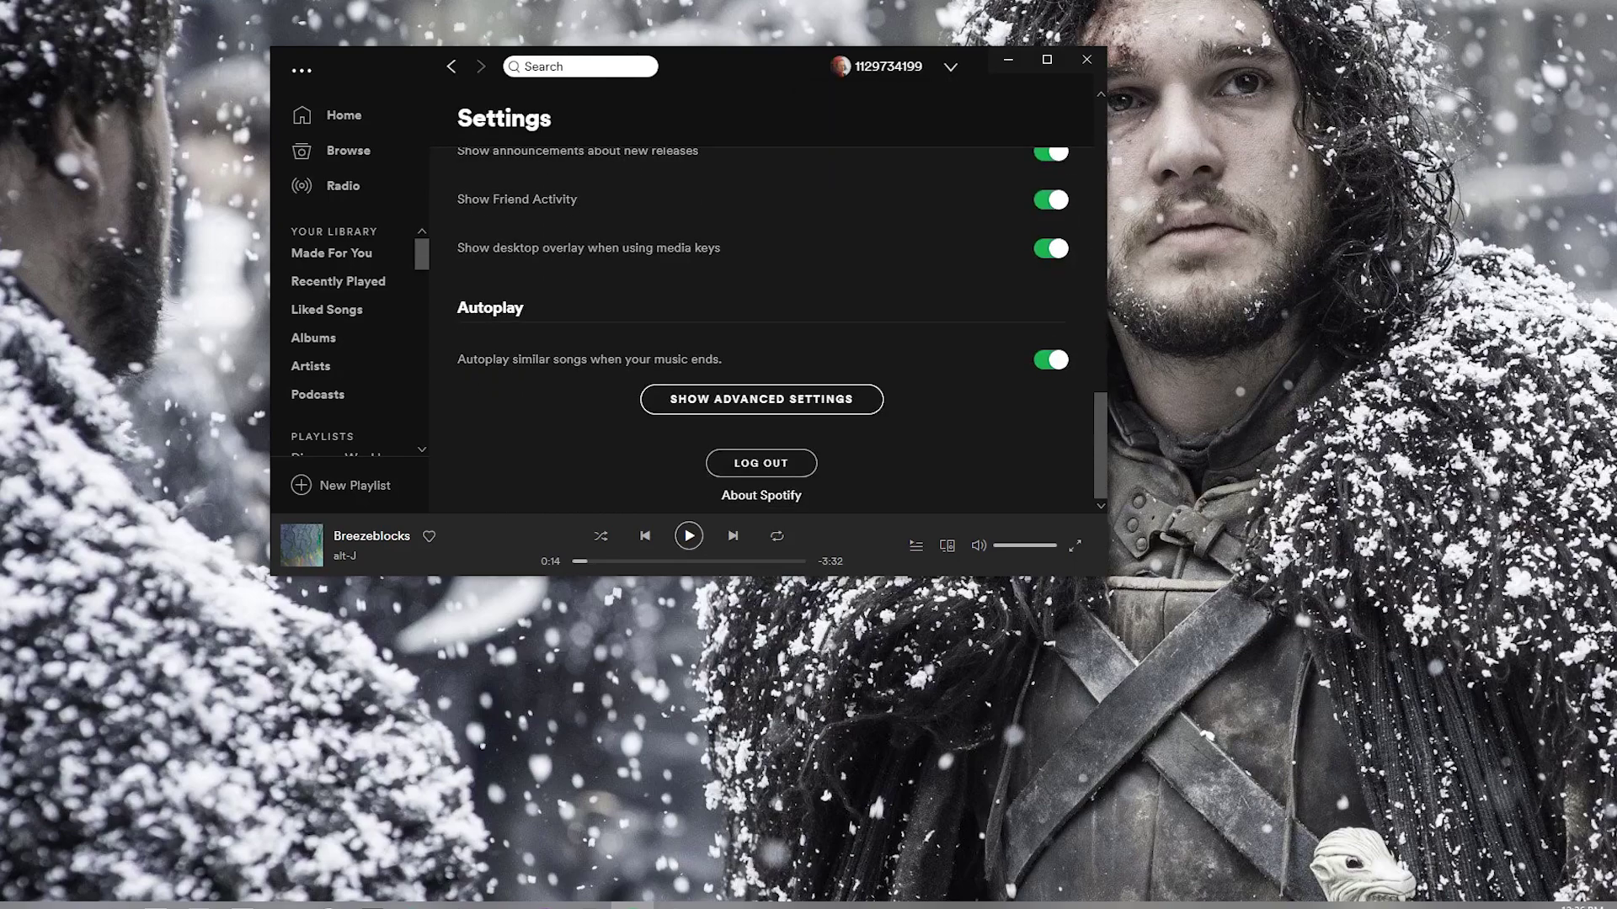
{"action": "left_click", "coordinate": [762, 400]}
{"action": "scroll", "coordinate": [762, 399], "scroll_direction": "down", "scroll_amount": 4}
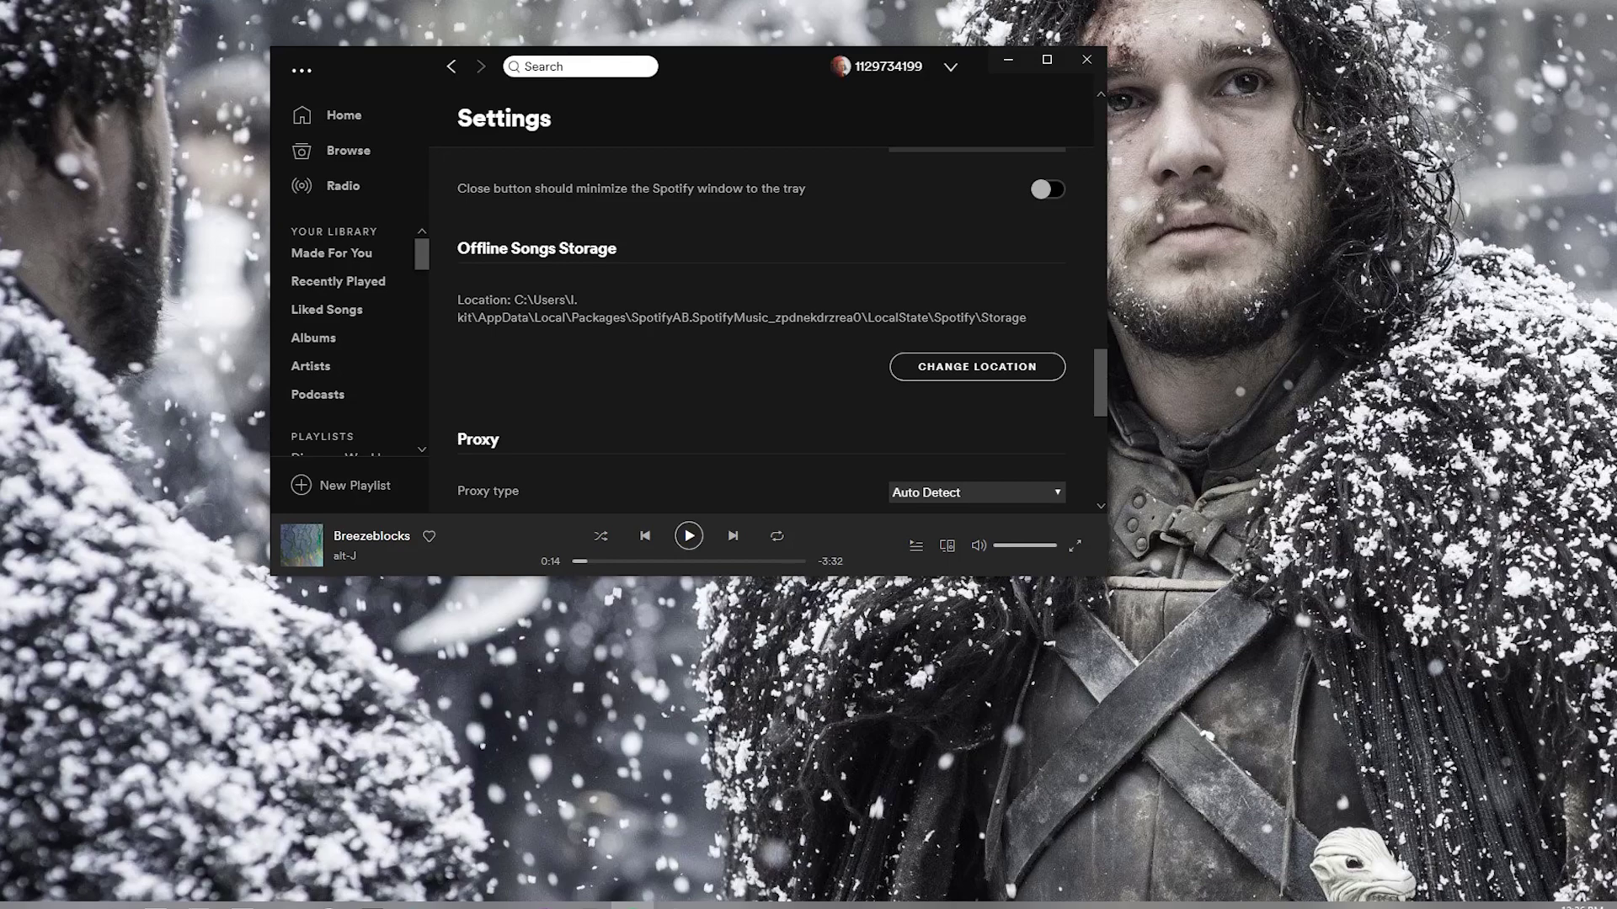
Step: Open the AppData folder through the Windows Run command
{"action": "key", "text": "super+r"}
{"action": "type", "text": "appdata"}
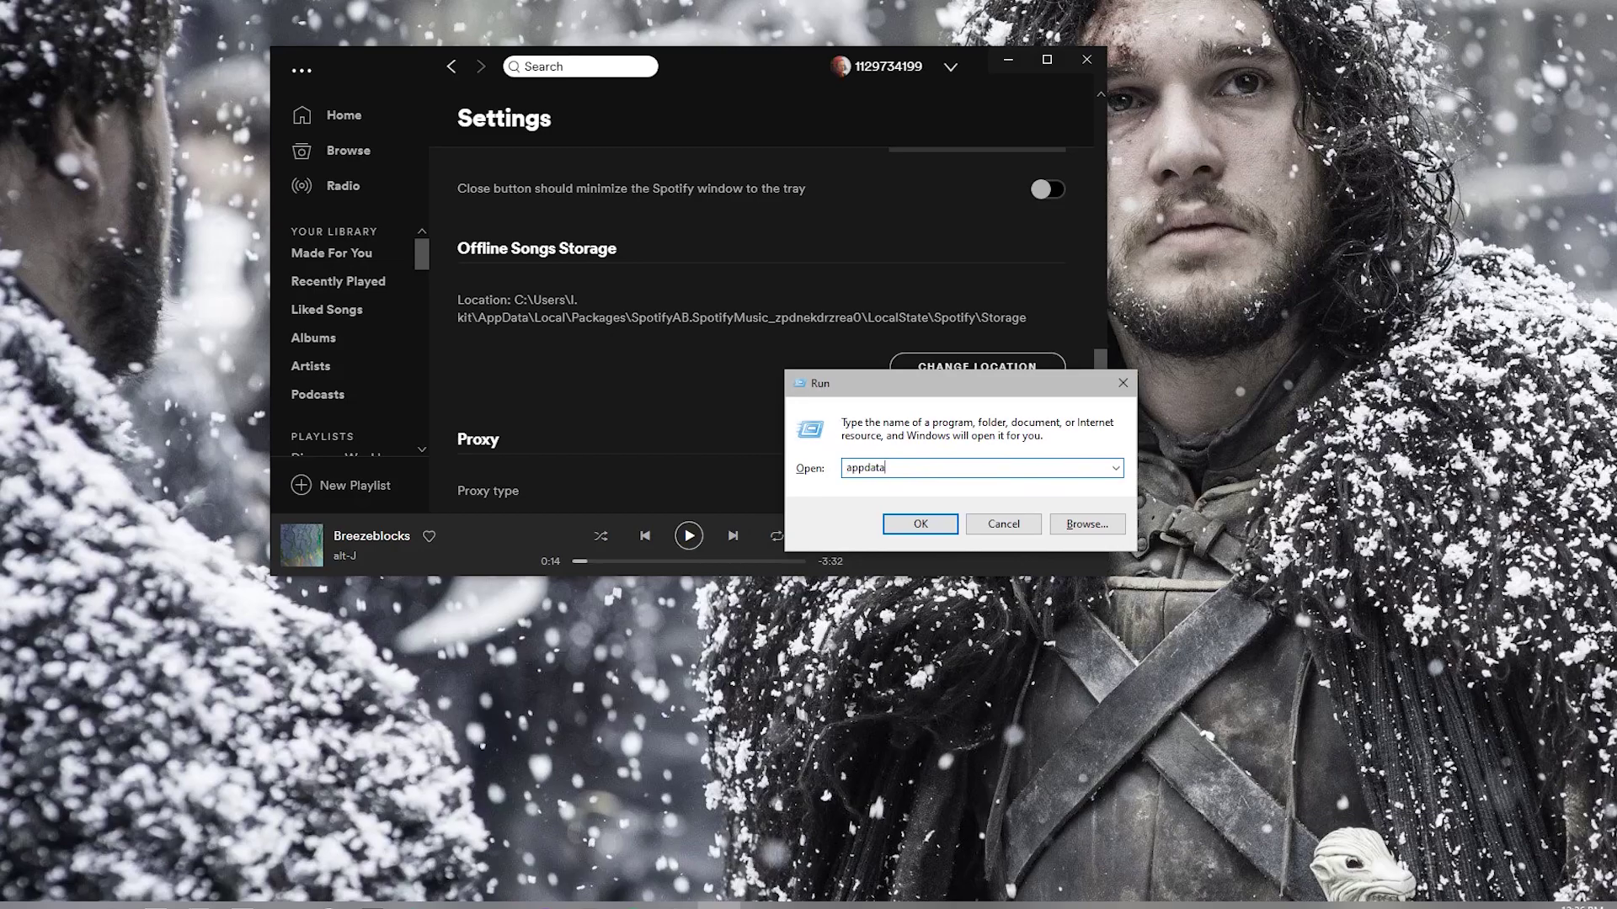
{"action": "left_click_drag", "start_coordinate": [886, 467], "coordinate": [845, 468]}
{"action": "left_click_drag", "start_coordinate": [952, 383], "coordinate": [982, 380]}
{"action": "left_click", "coordinate": [955, 522]}
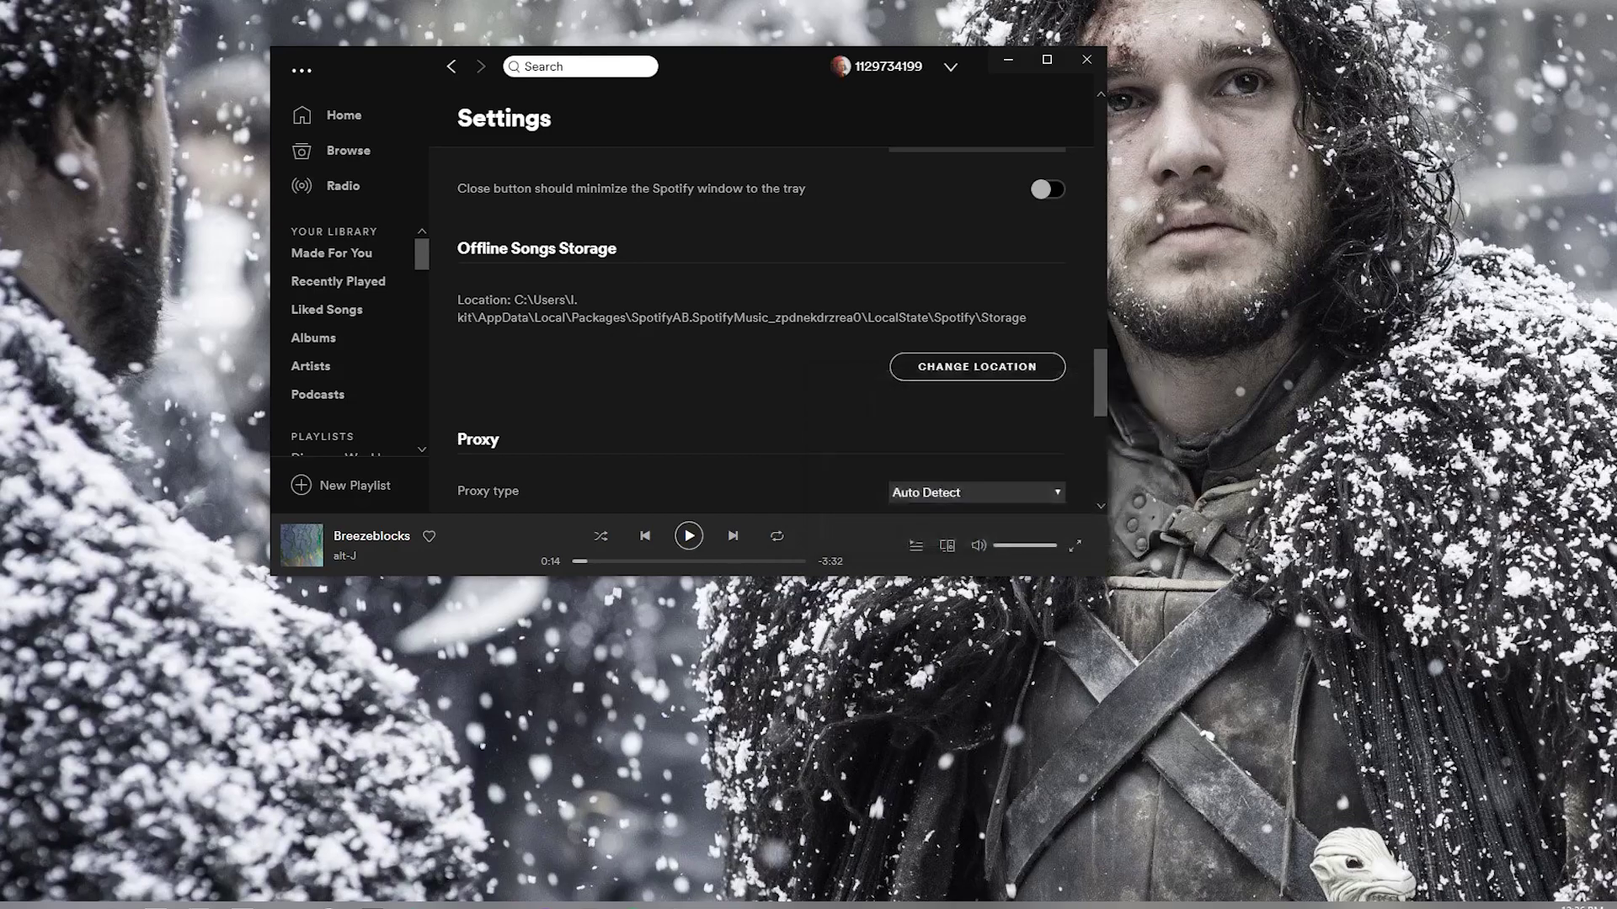
Step: Beside the Spotify window, browse to AppData\Local\Packages and open the SpotifyAB.SpotifyMusic_zpdnekdrzrea0 folder
{"action": "left_click_drag", "start_coordinate": [657, 210], "coordinate": [971, 154]}
{"action": "left_click_drag", "start_coordinate": [760, 72], "coordinate": [549, 9]}
{"action": "left_click_drag", "start_coordinate": [969, 165], "coordinate": [981, 172]}
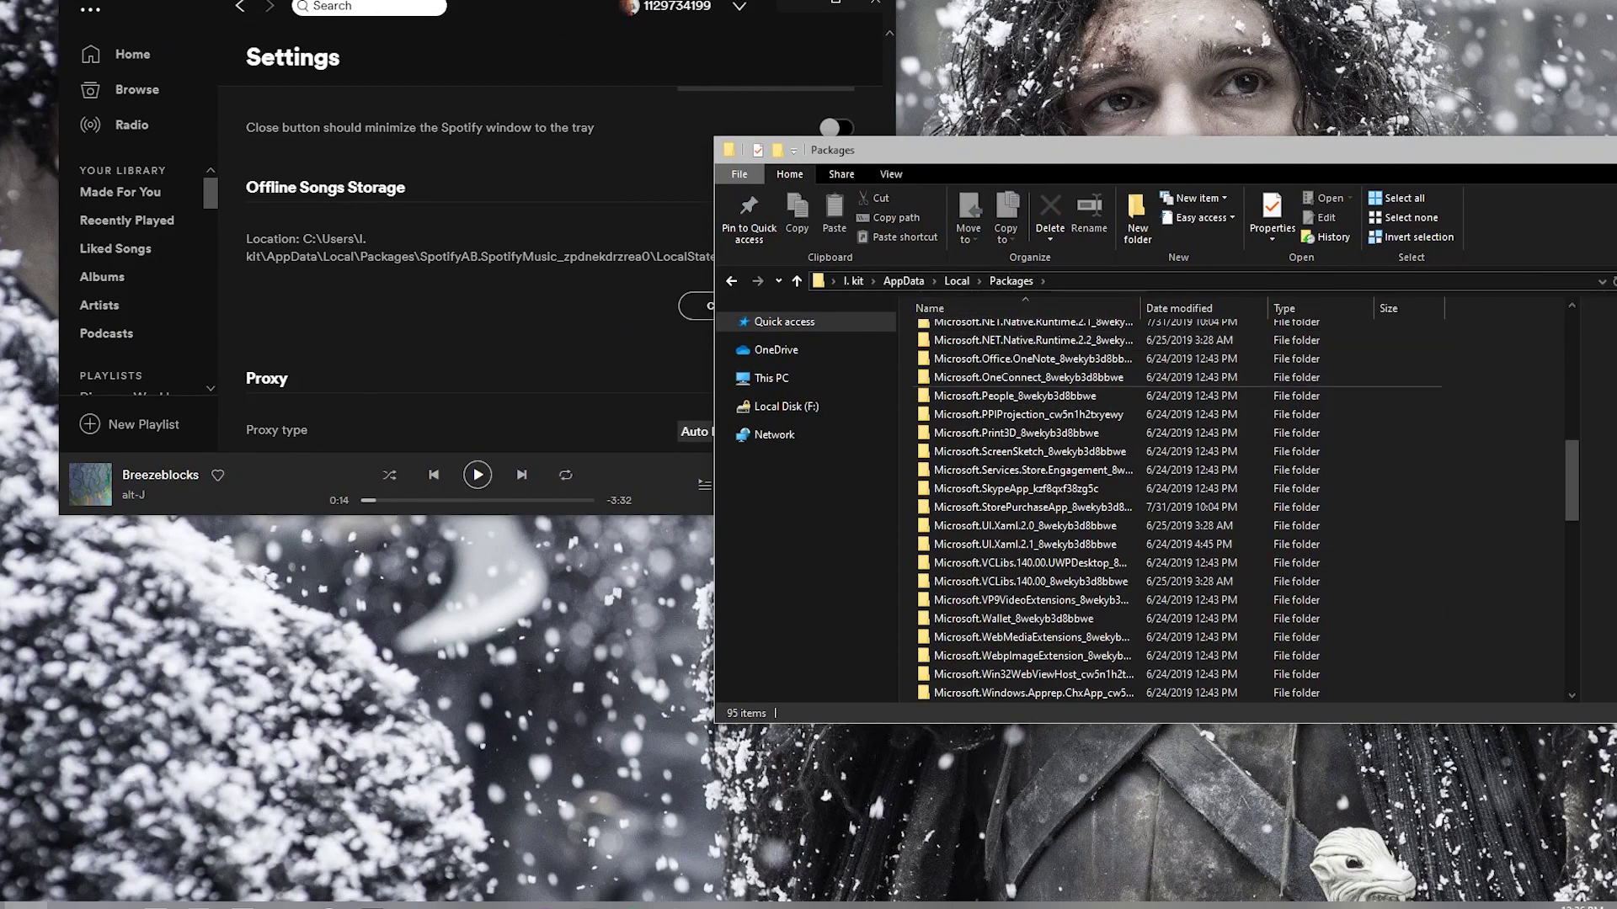
{"action": "scroll", "coordinate": [1090, 480], "scroll_direction": "down", "scroll_amount": 13}
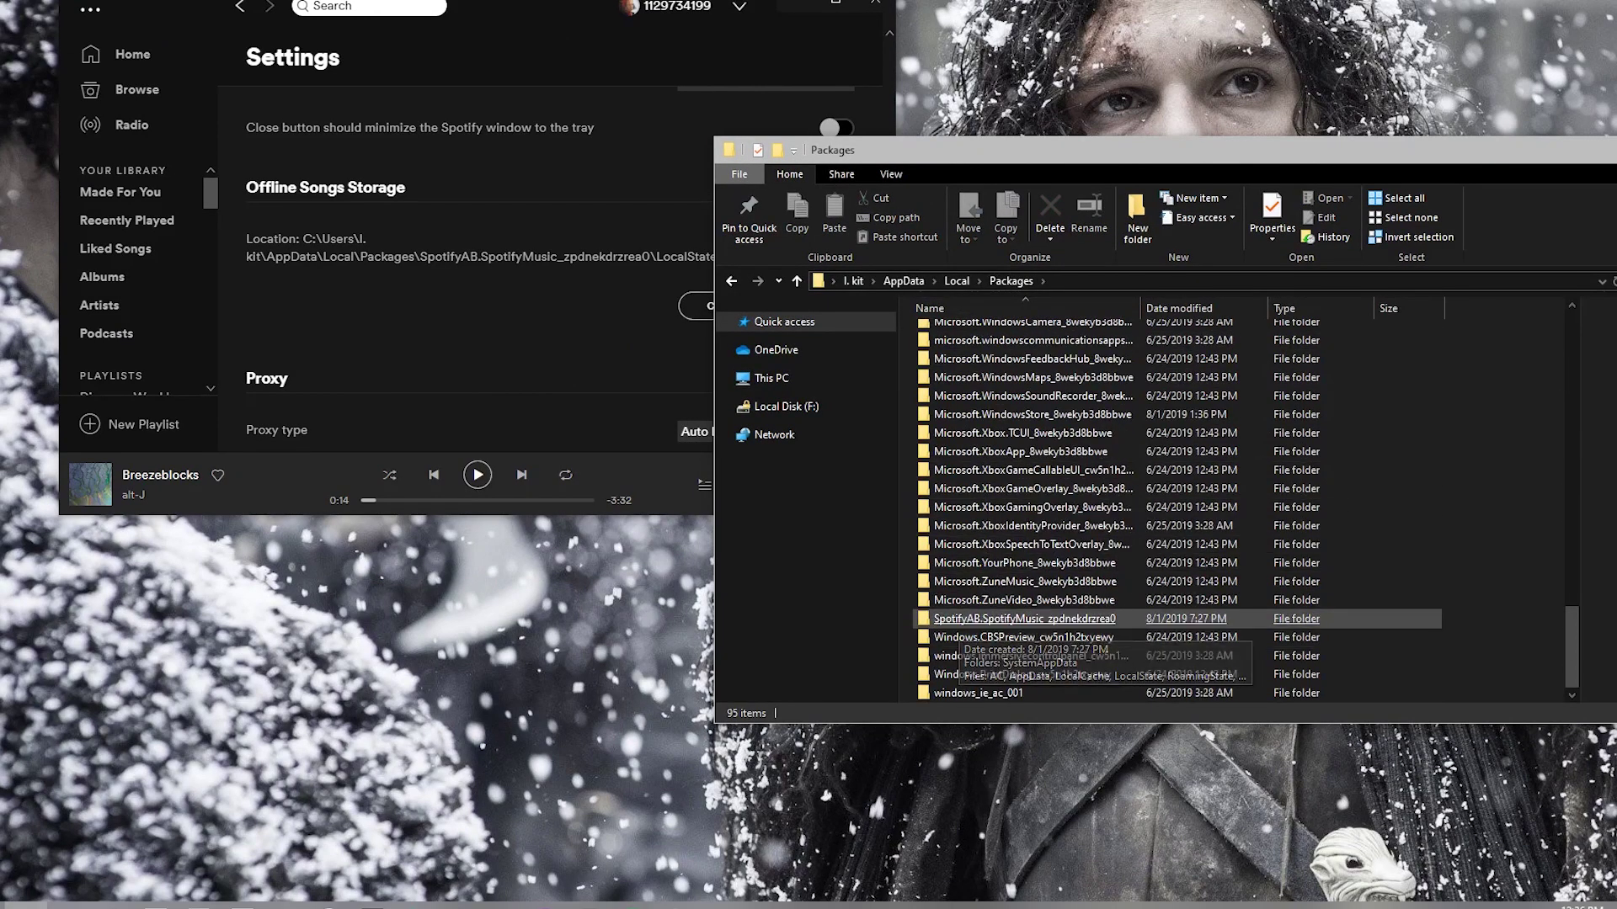
{"action": "double_click", "coordinate": [1024, 618]}
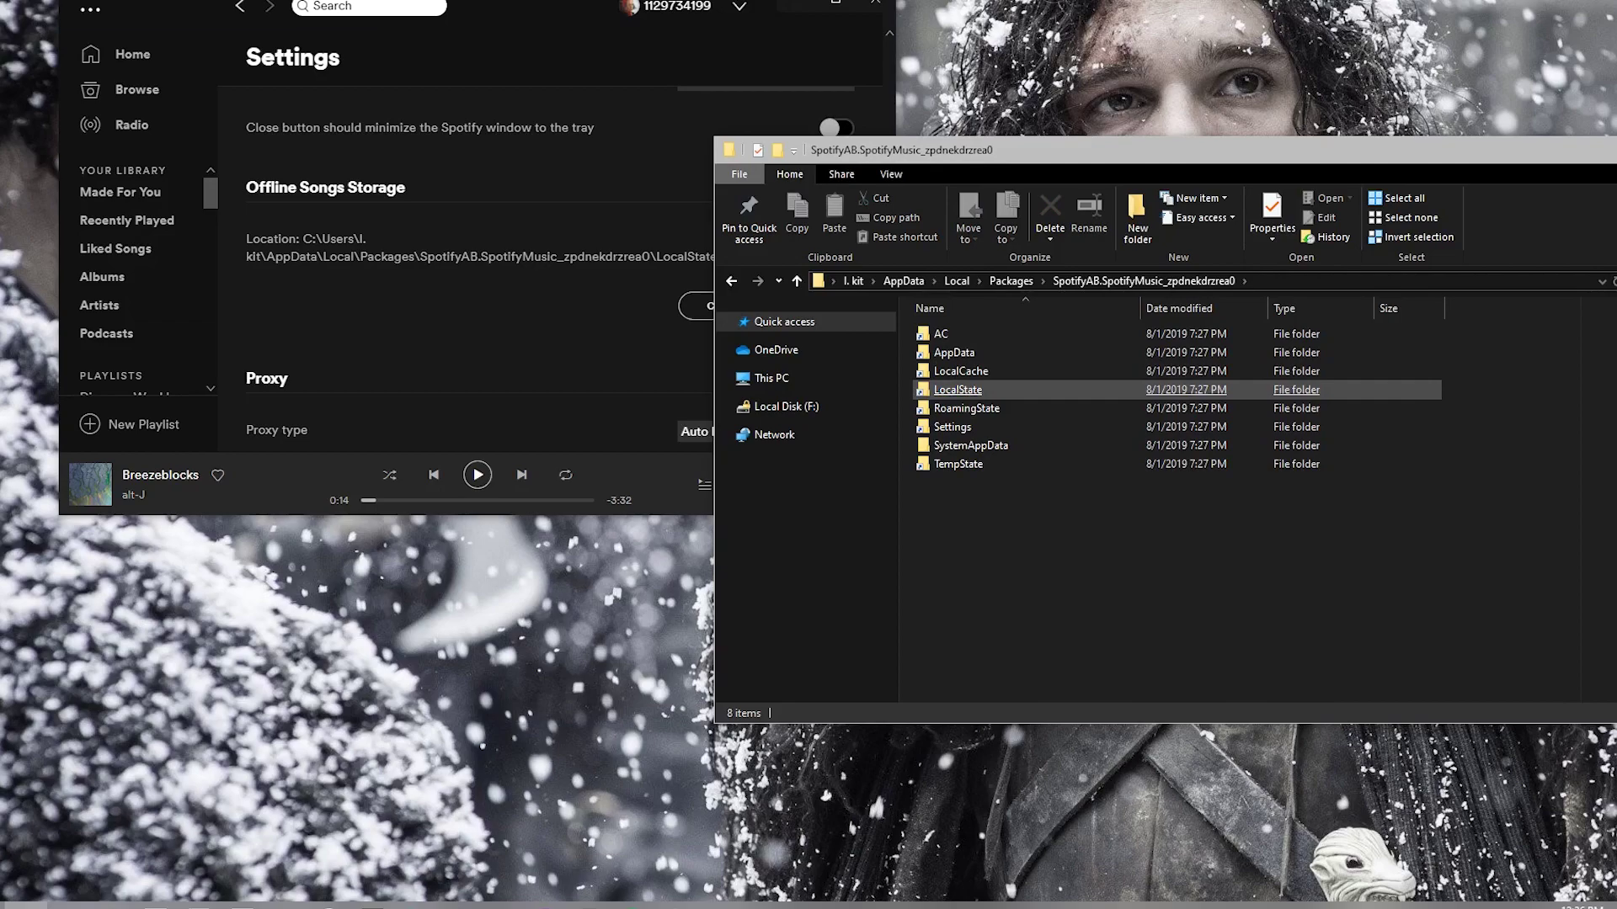
Step: Navigate through LocalState, Spotify and Users into the Spotify account's user folder
{"action": "double_click", "coordinate": [958, 390]}
{"action": "double_click", "coordinate": [947, 334]}
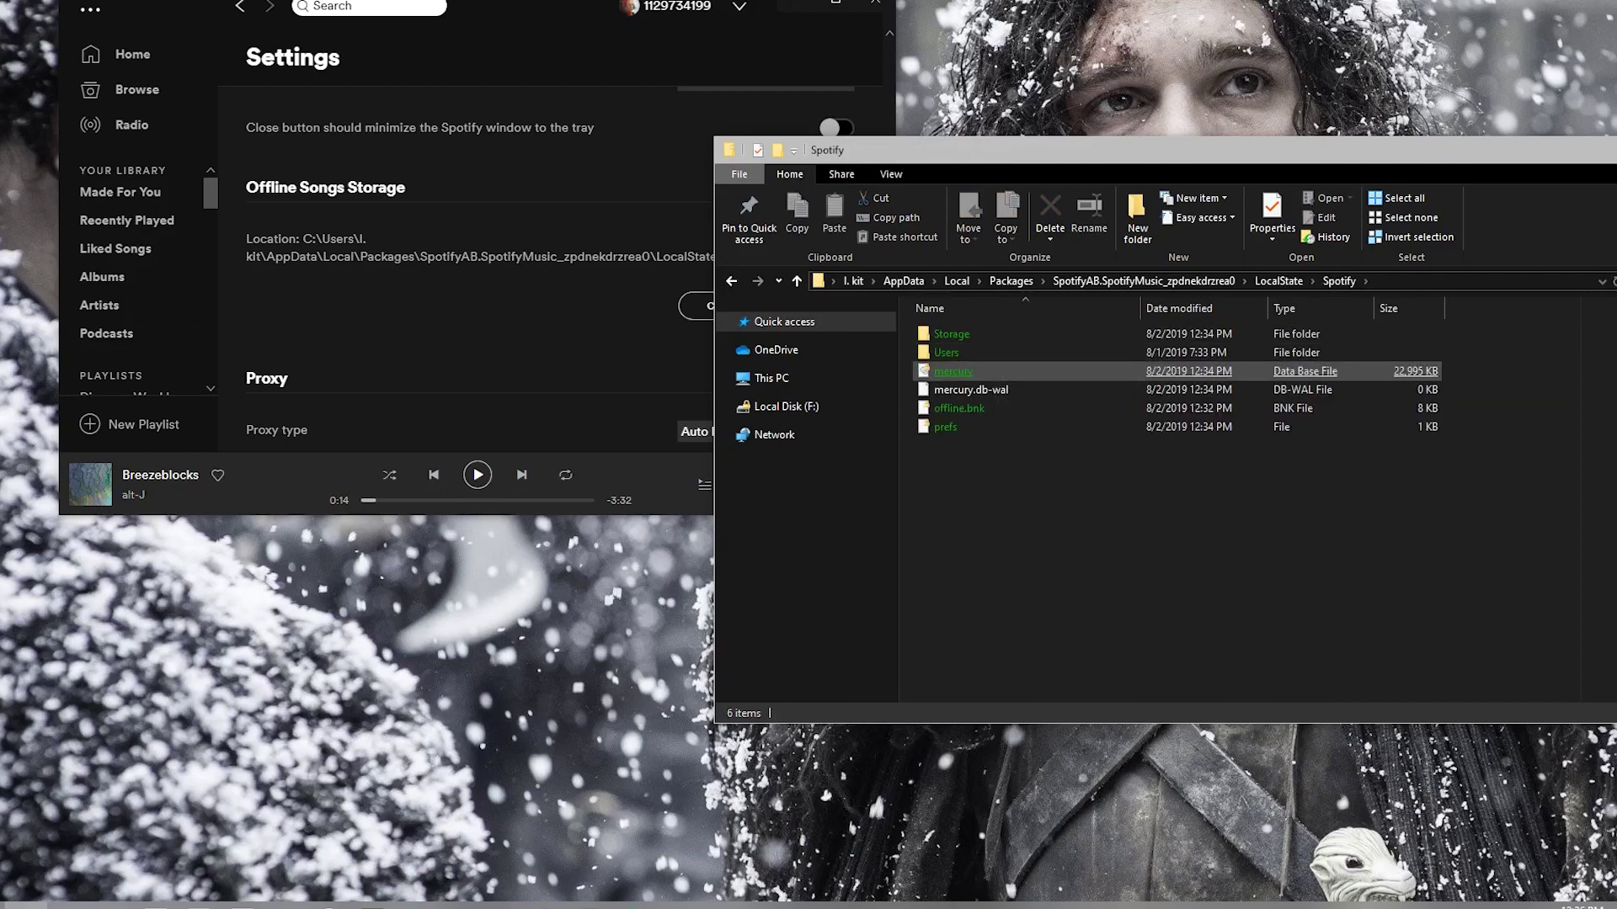
{"action": "left_click", "coordinate": [953, 371]}
{"action": "left_click_drag", "start_coordinate": [561, 9], "coordinate": [477, 95]}
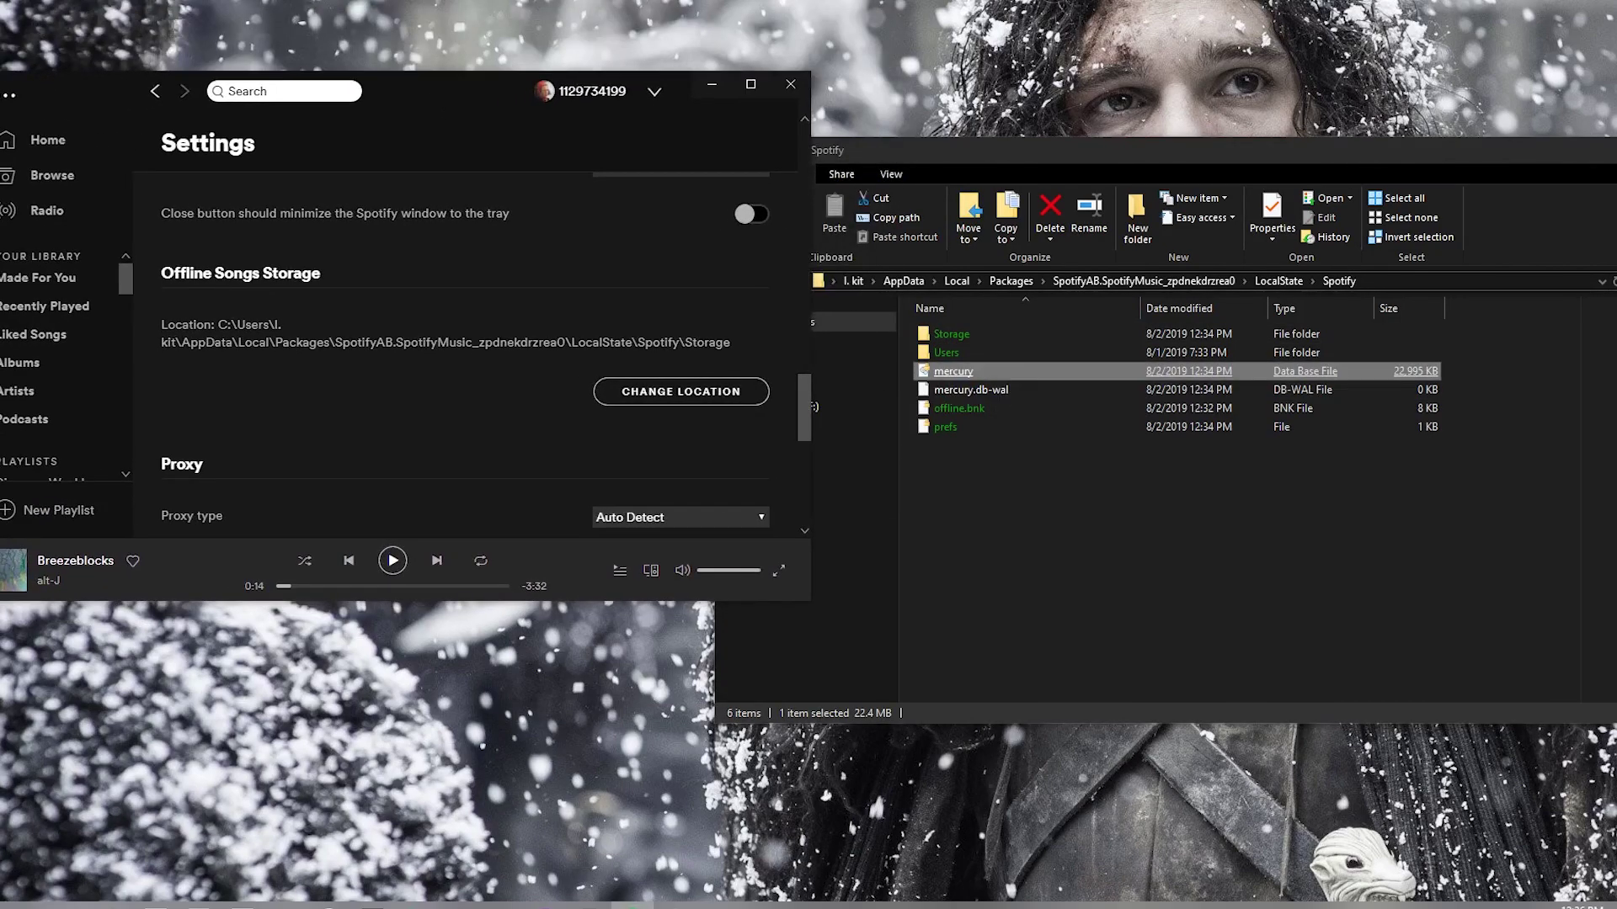
{"action": "double_click", "coordinate": [946, 352]}
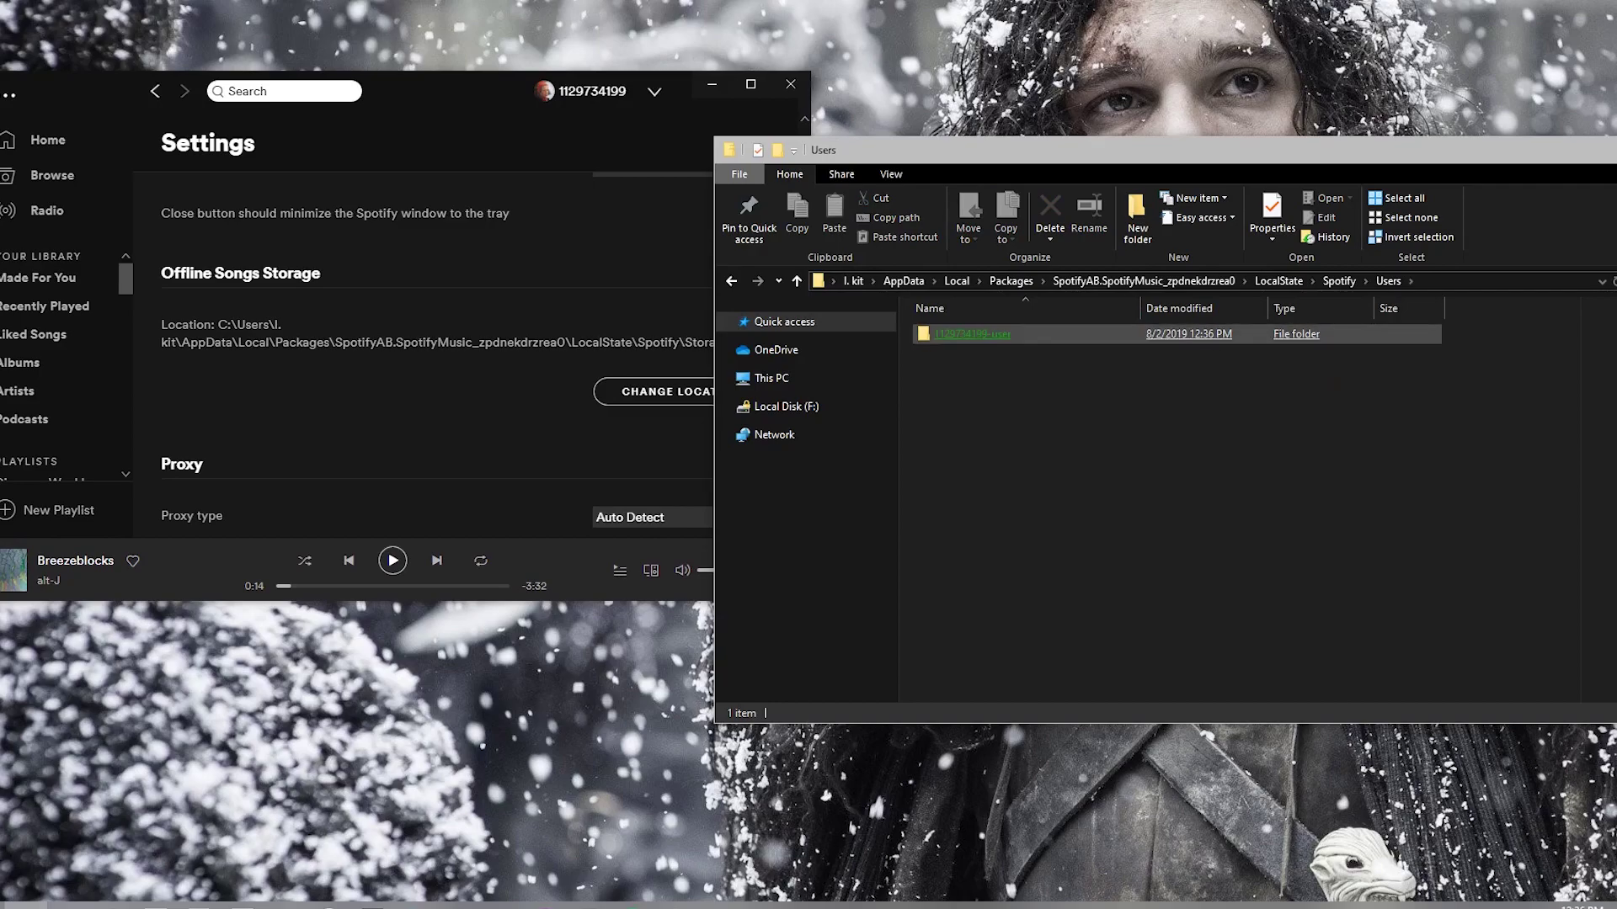
{"action": "double_click", "coordinate": [943, 334]}
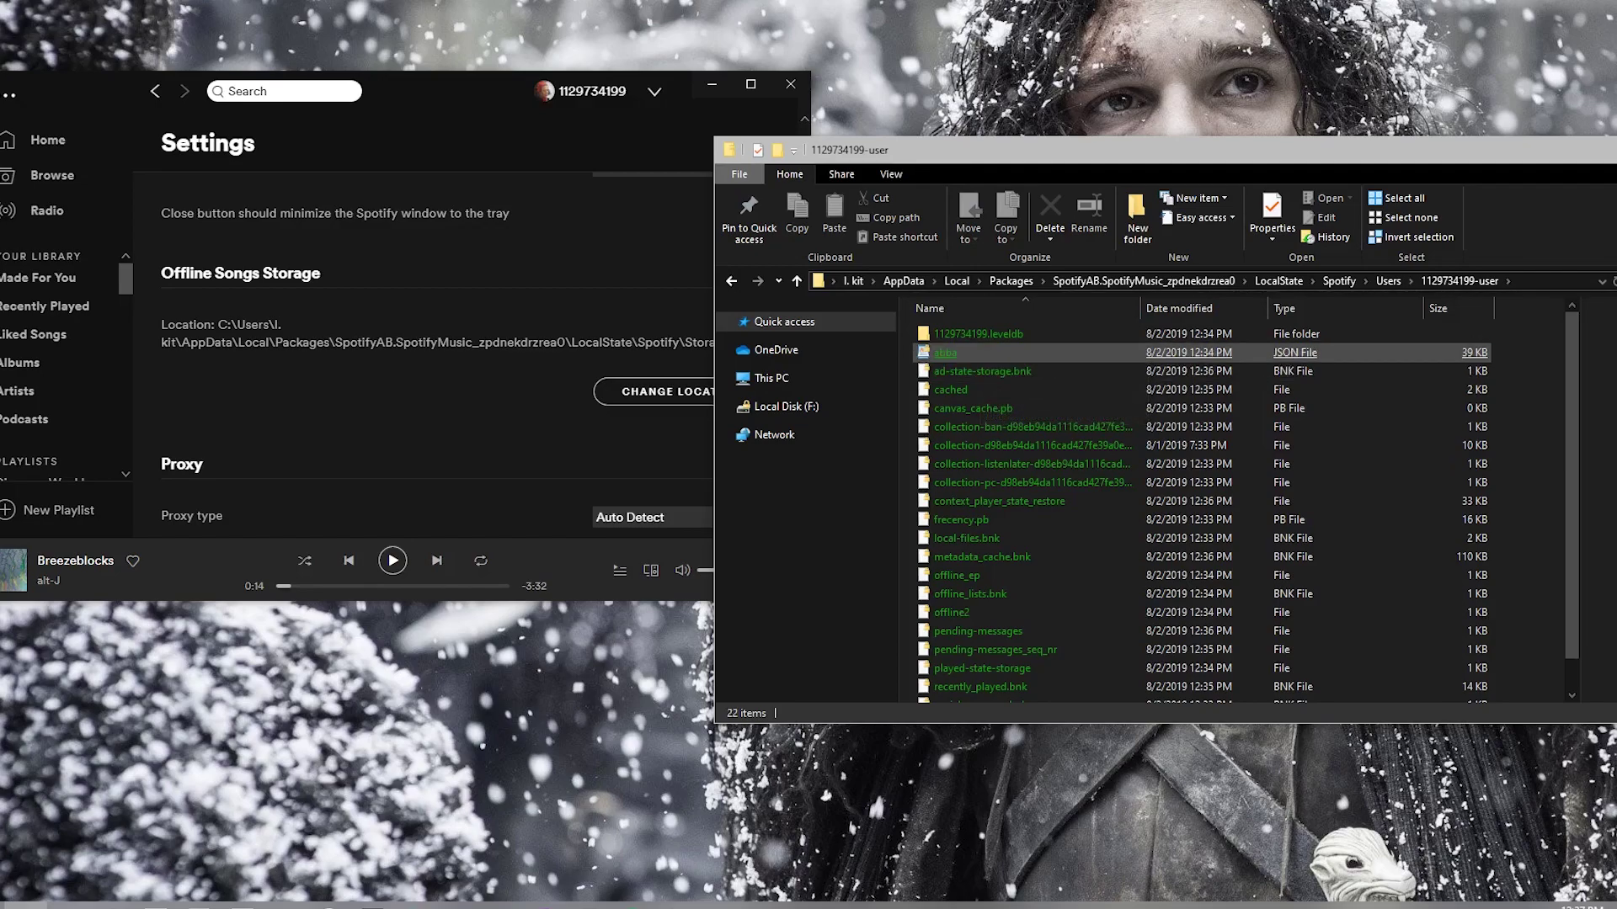
Step: Open the abba JSON file in WordPad and close Spotify
{"action": "right_click", "coordinate": [941, 354]}
{"action": "mouse_move", "coordinate": [1075, 425]}
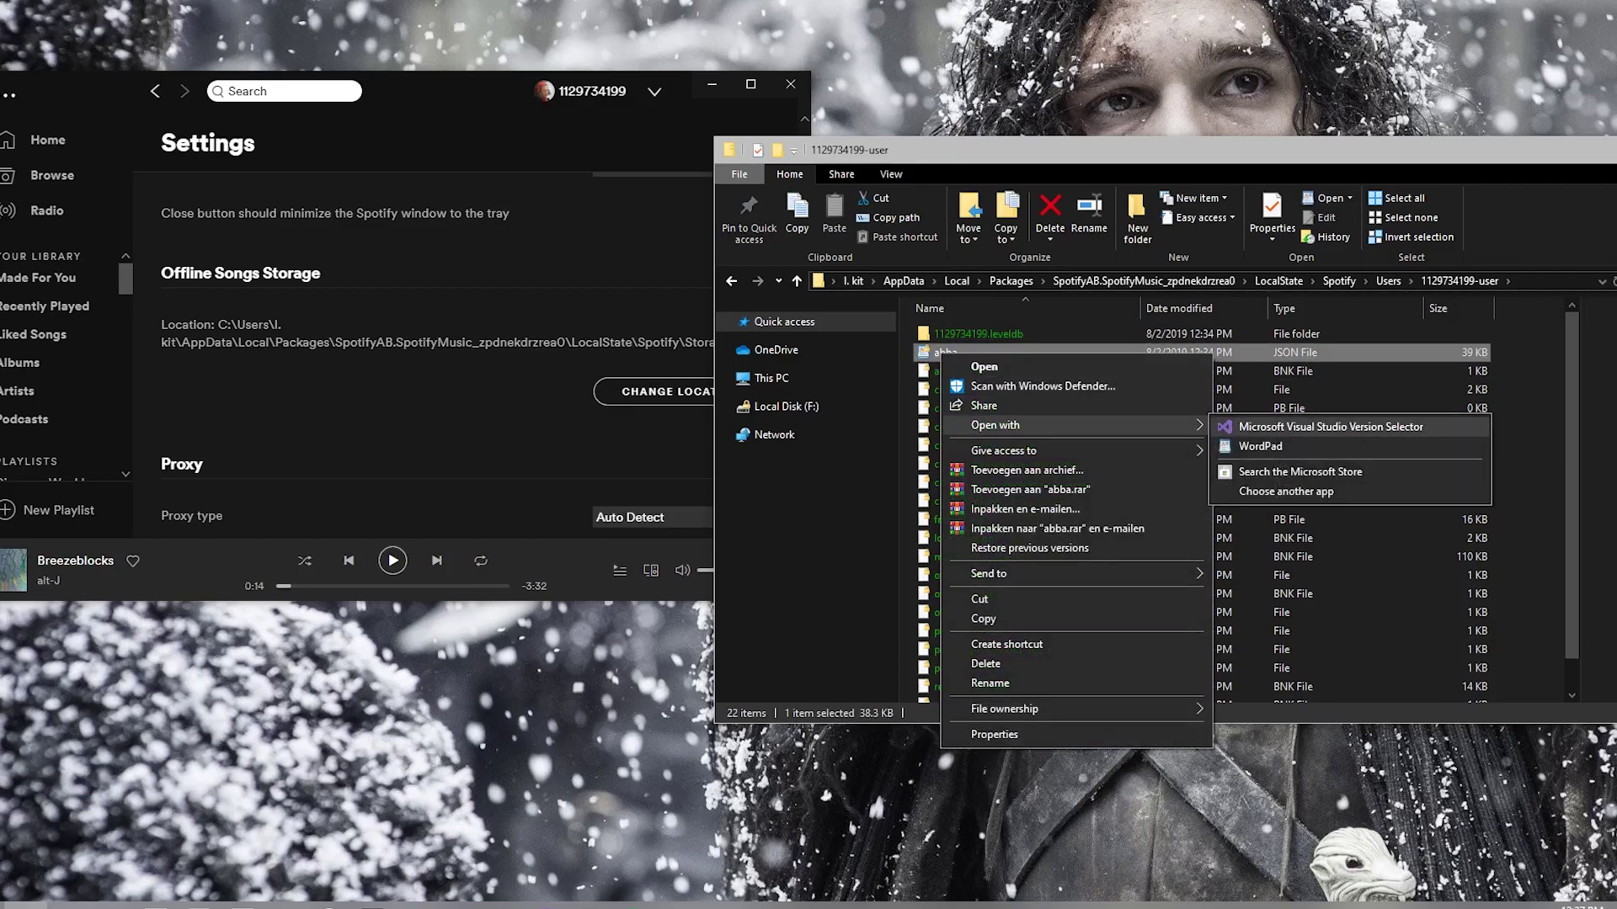
{"action": "left_click", "coordinate": [1260, 447]}
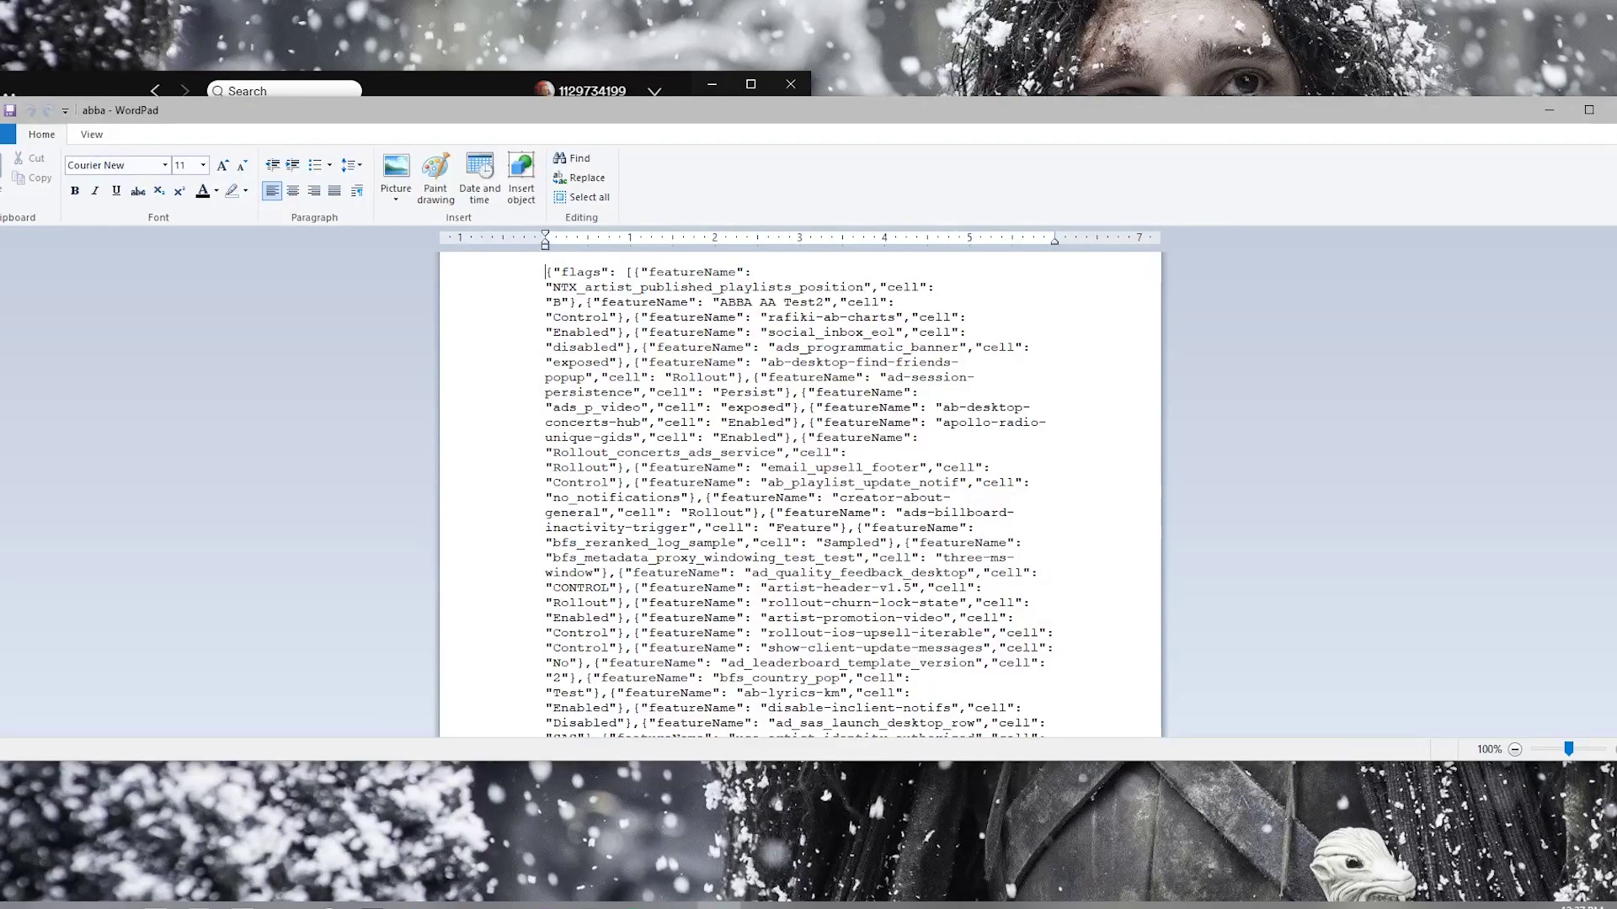
{"action": "left_click_drag", "start_coordinate": [590, 114], "coordinate": [1087, 138]}
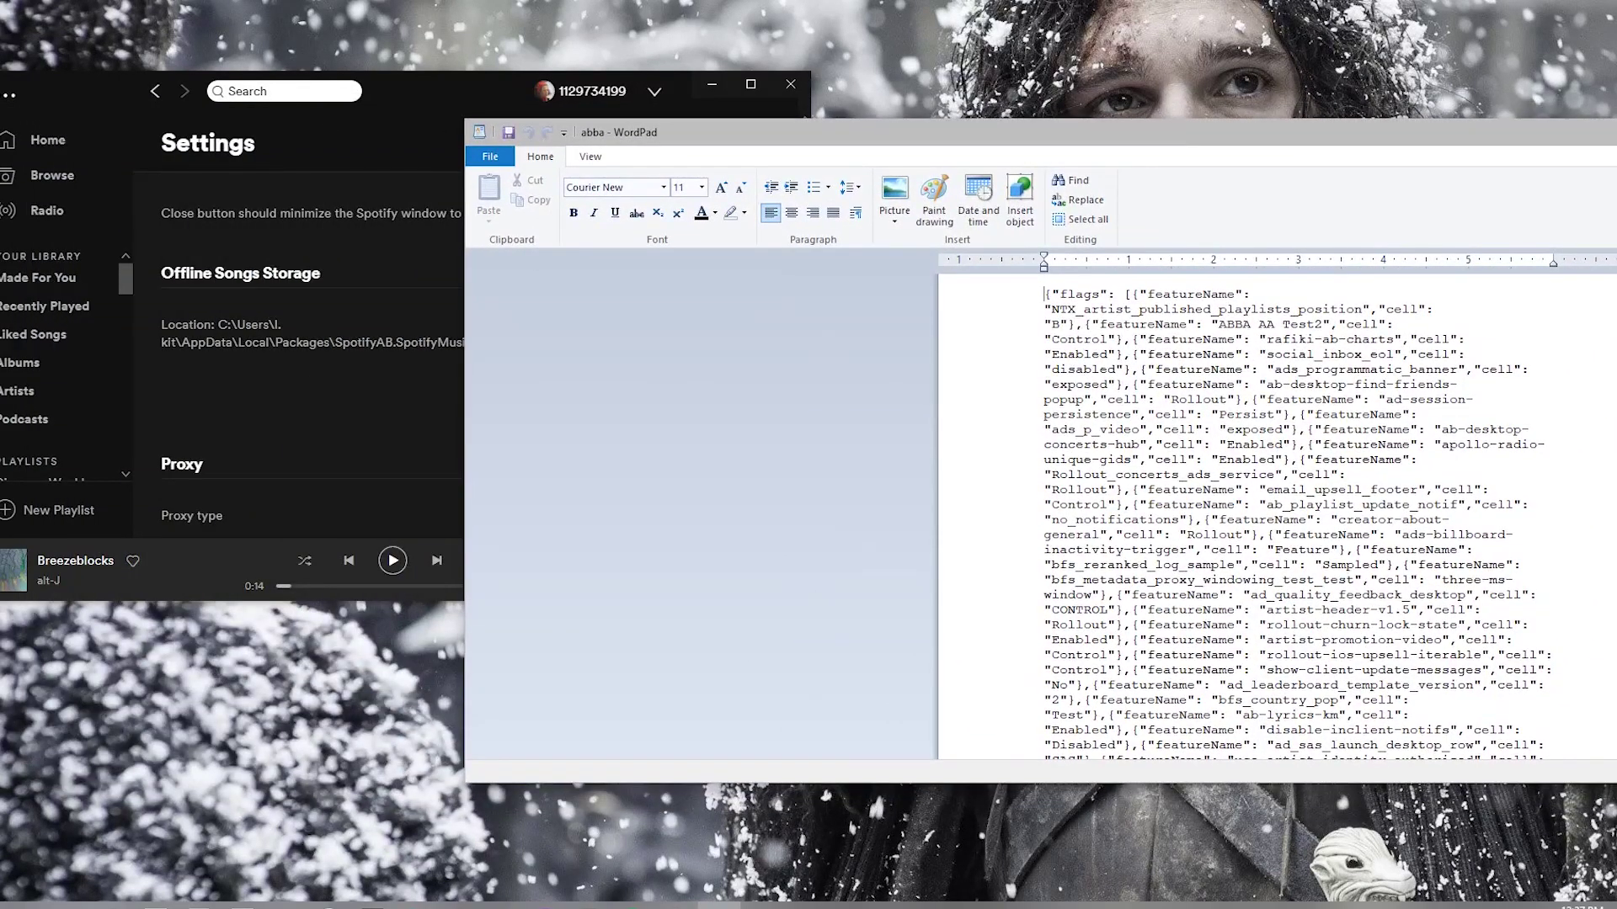
{"action": "left_click_drag", "start_coordinate": [1044, 294], "coordinate": [1480, 655]}
{"action": "left_click_drag", "start_coordinate": [1086, 137], "coordinate": [1130, 238]}
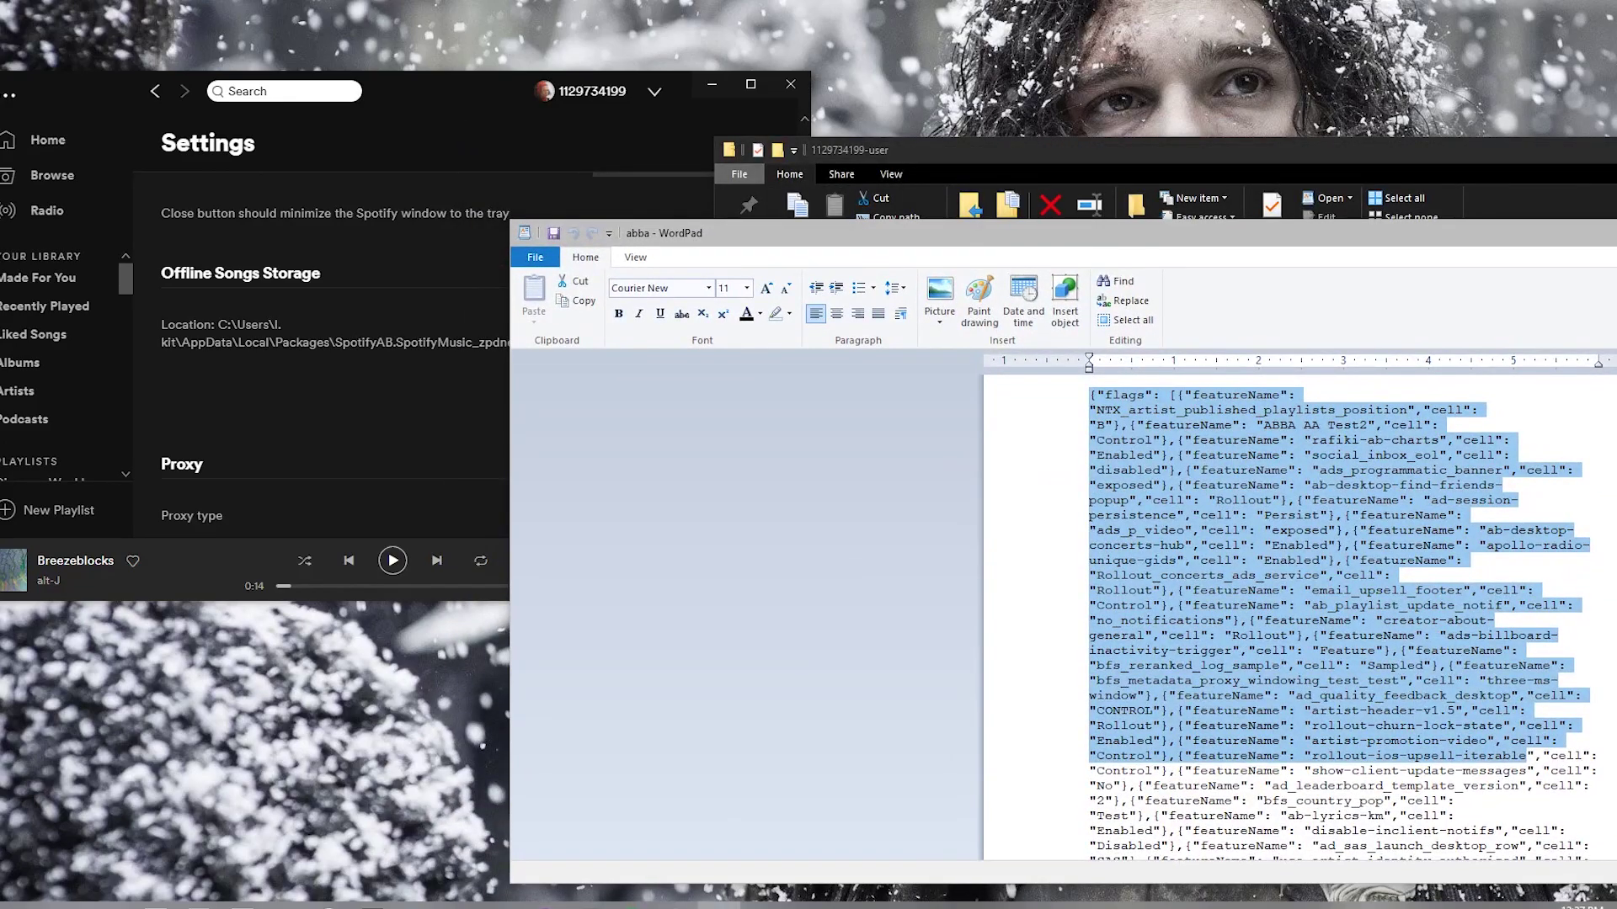
{"action": "left_click", "coordinate": [790, 84]}
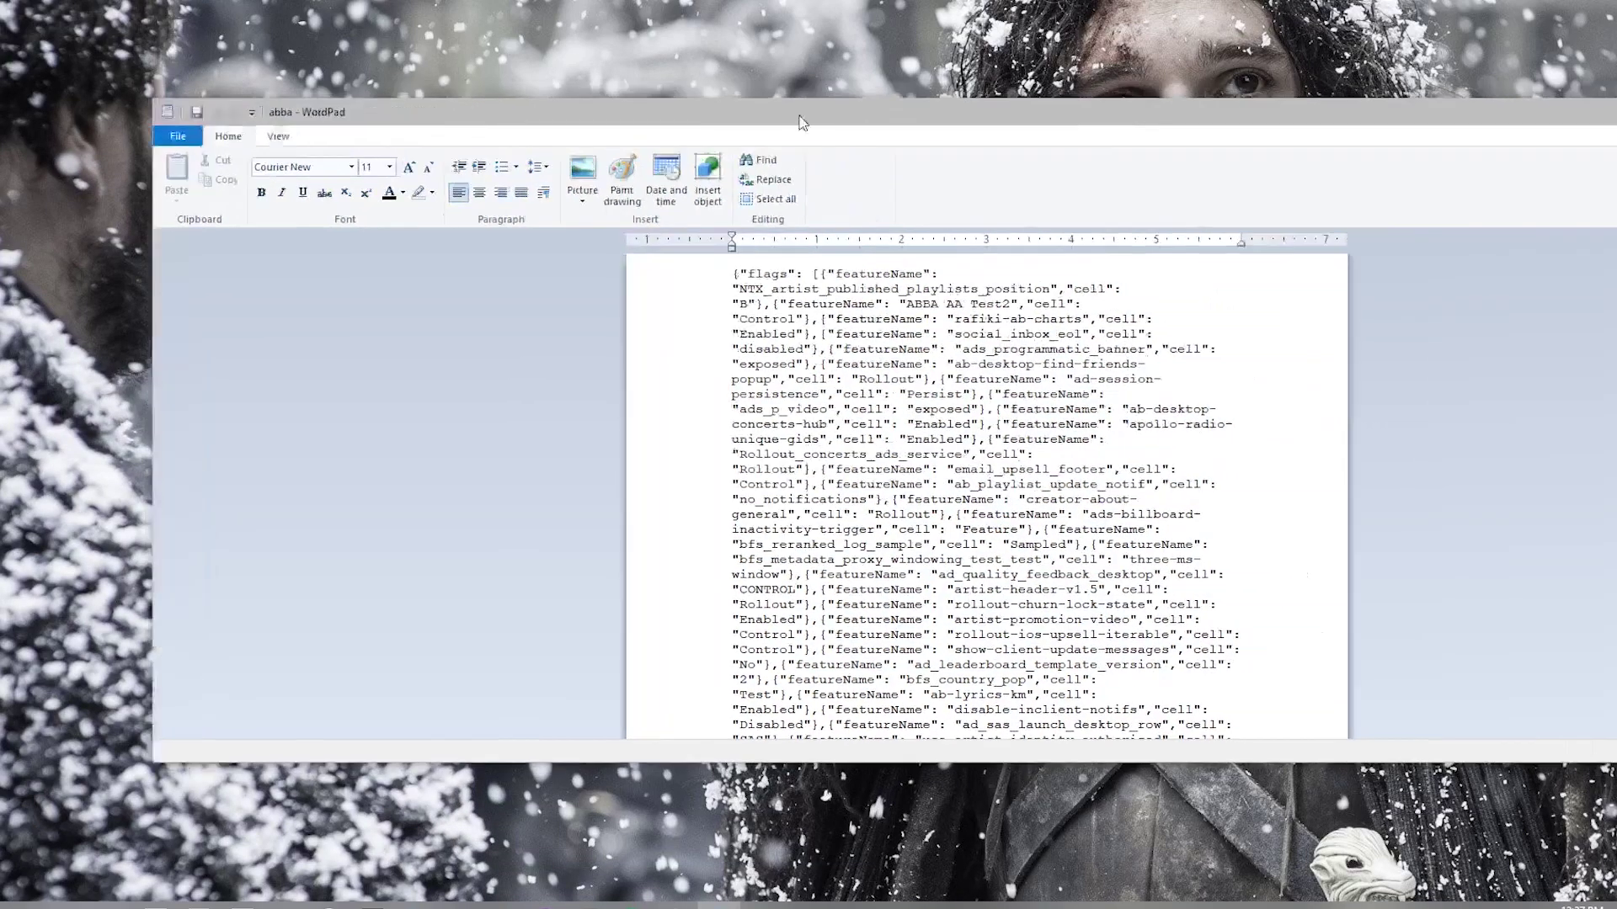
Step: Delete the entire contents of abba, save the empty file and close WordPad
{"action": "left_click_drag", "start_coordinate": [801, 123], "coordinate": [808, 59]}
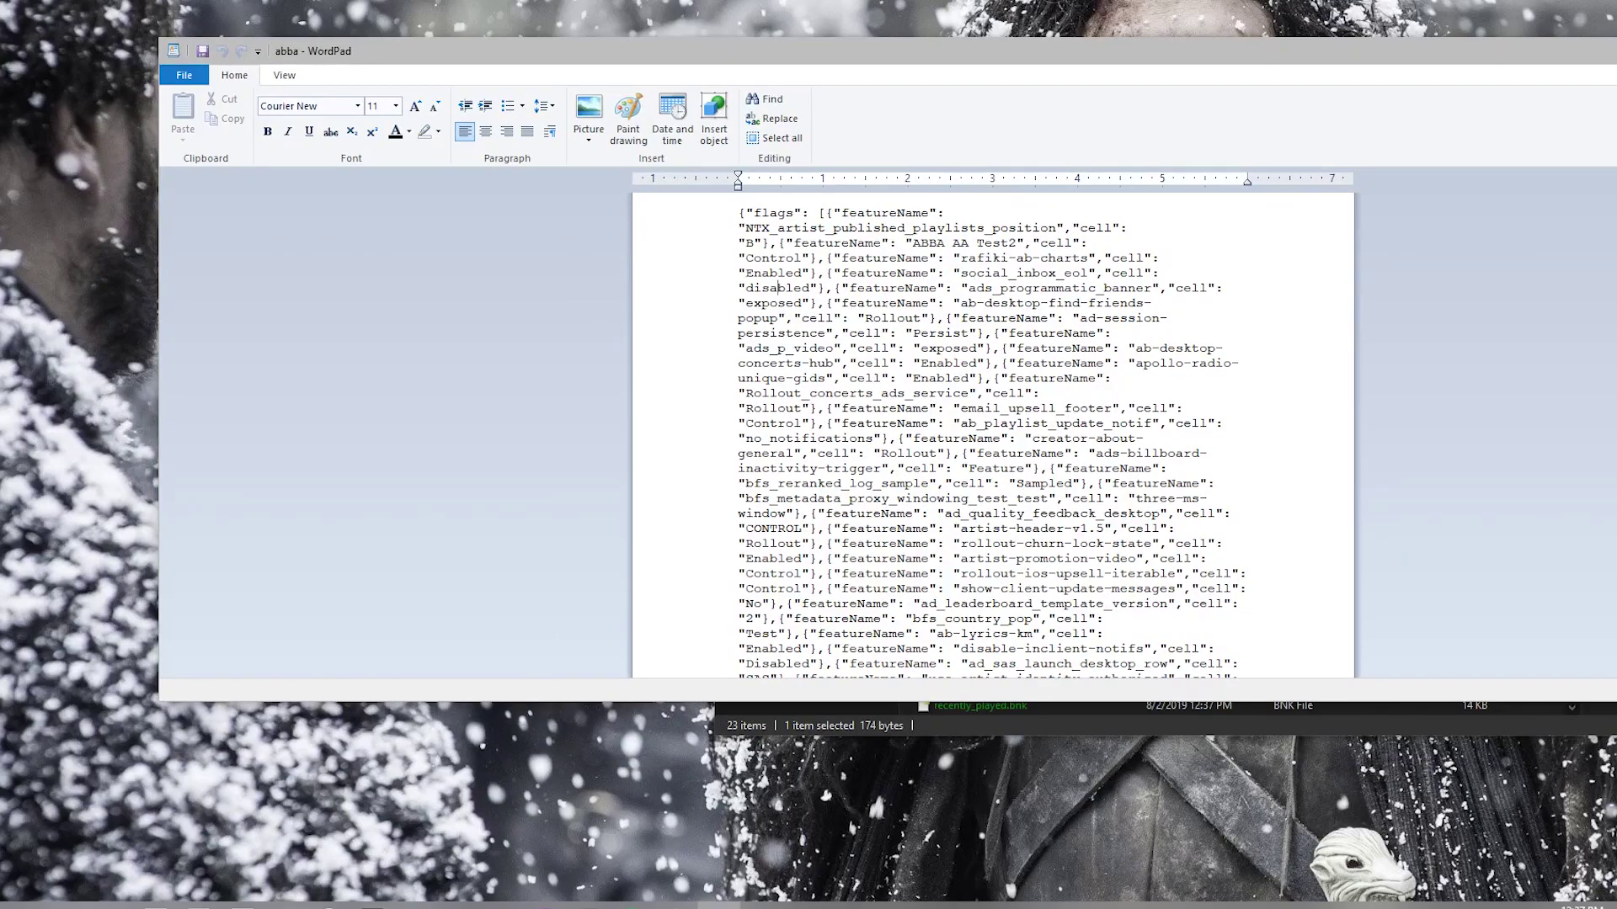
{"action": "key", "text": "ctrl+a"}
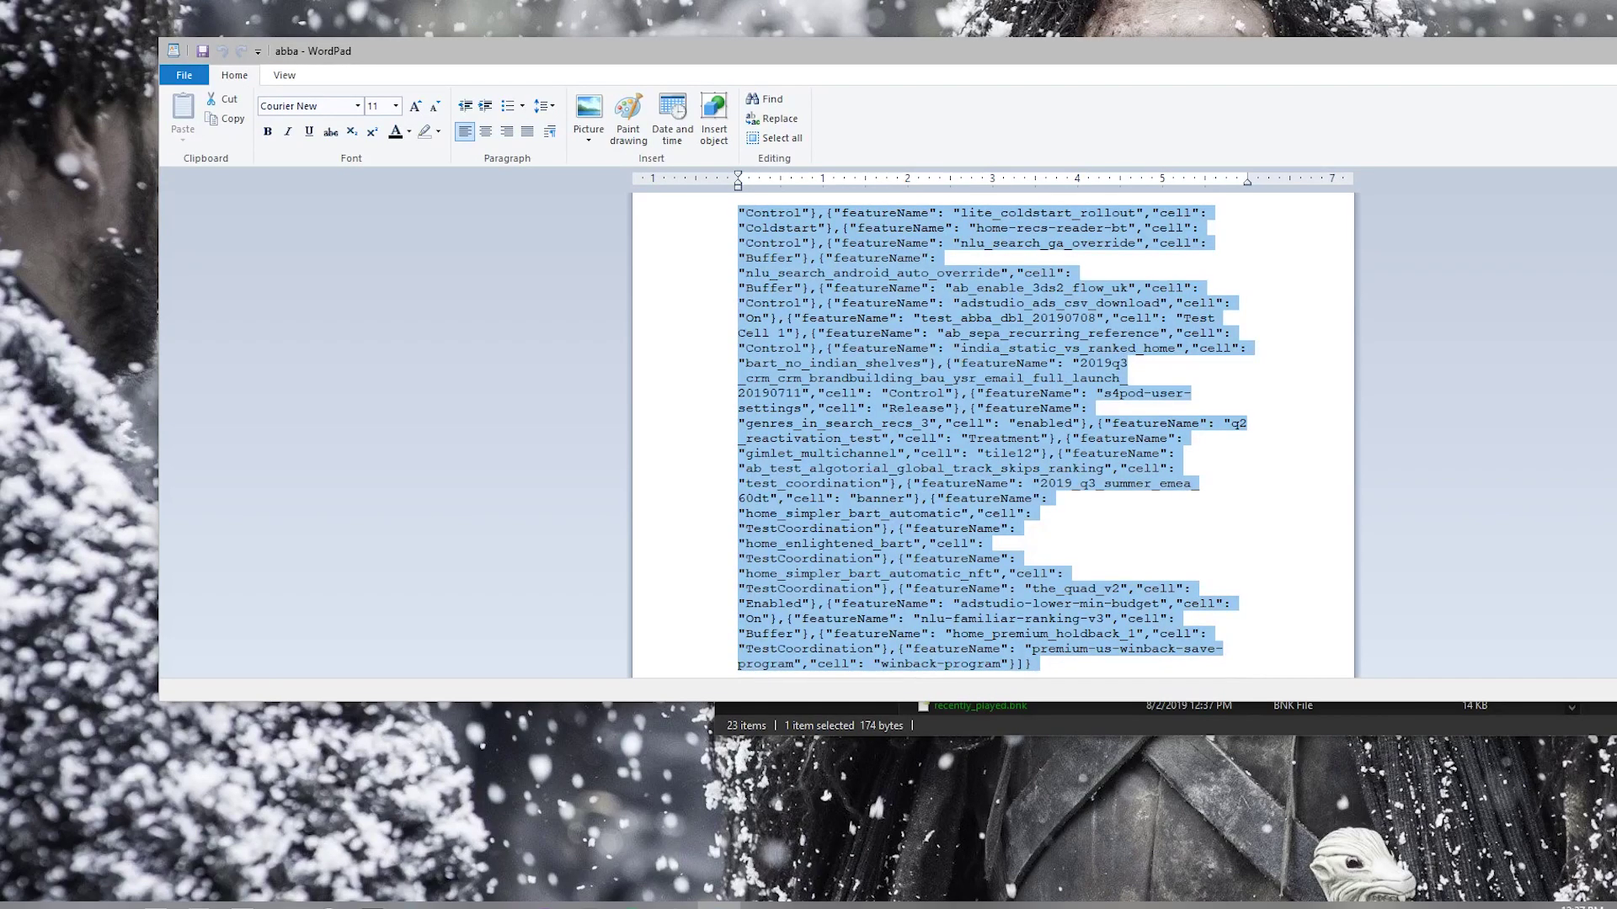
{"action": "key", "text": "Delete"}
{"action": "left_click", "coordinate": [184, 75]}
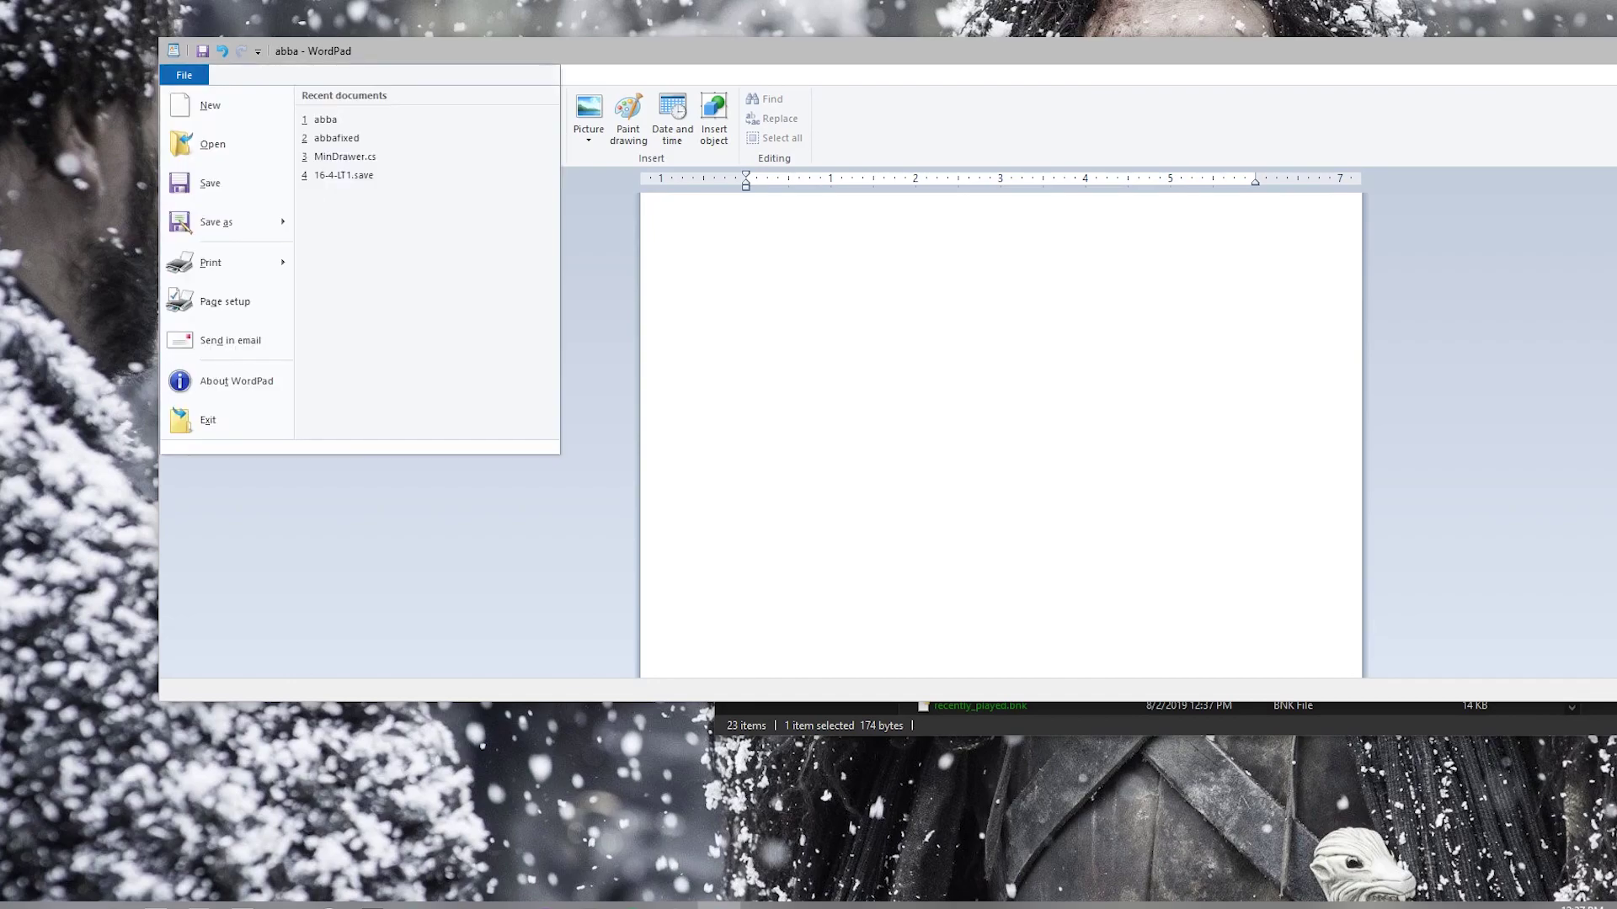
{"action": "left_click_drag", "start_coordinate": [1432, 50], "coordinate": [848, 171]}
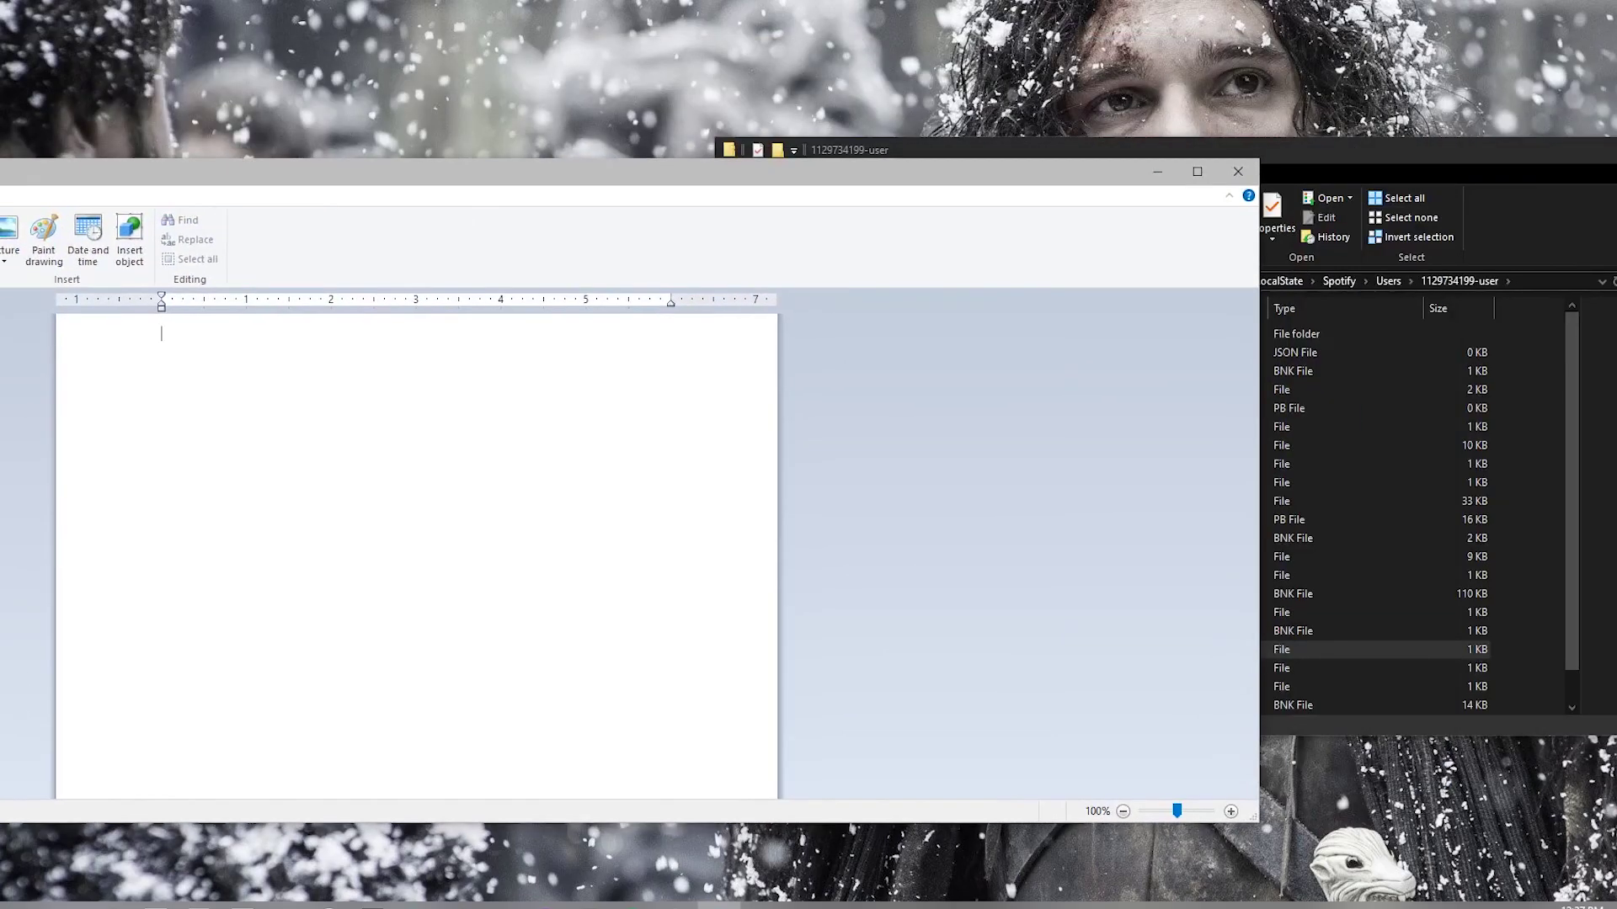
{"action": "left_click", "coordinate": [1238, 171]}
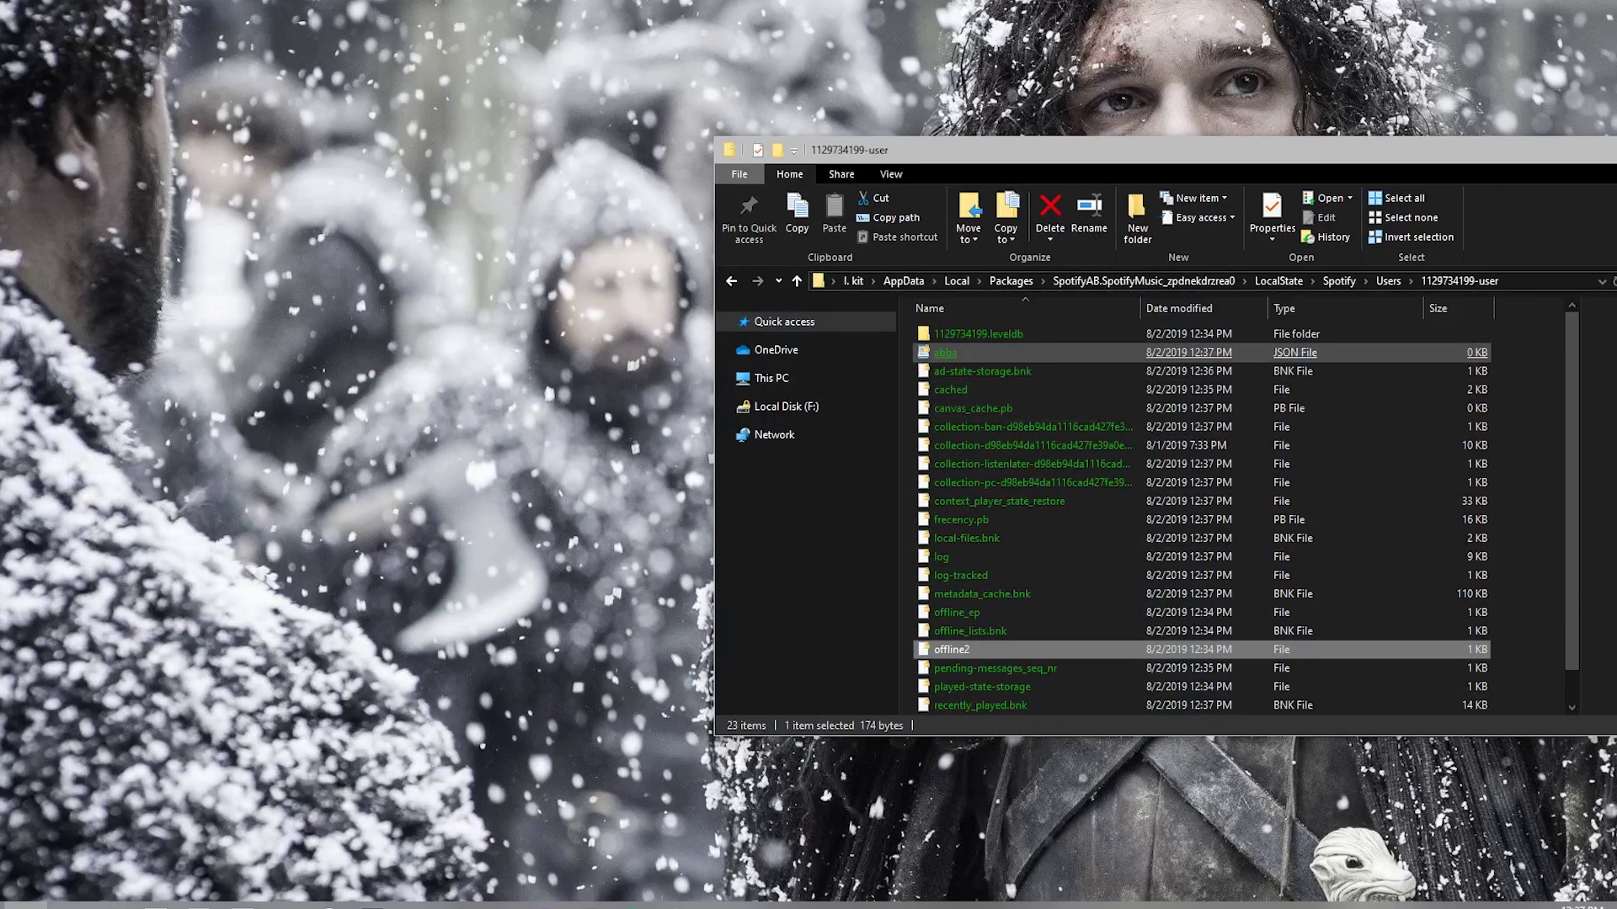
Step: In the abba file's advanced security settings, disable inheritance and convert the inherited permissions into explicit ones
{"action": "left_click", "coordinate": [951, 354]}
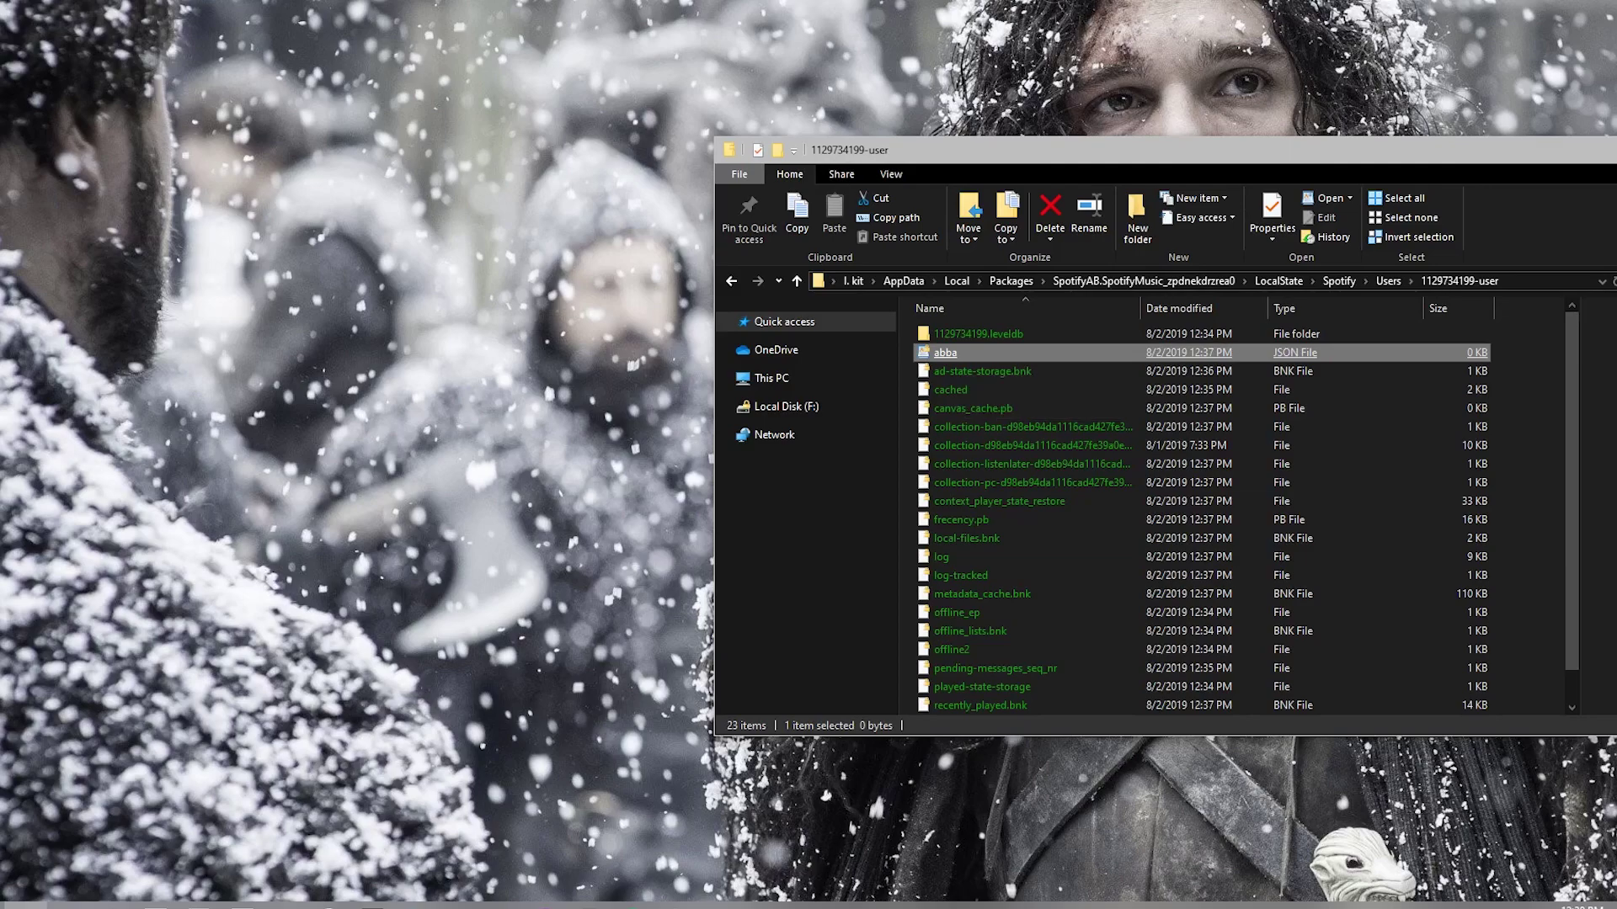
{"action": "right_click", "coordinate": [945, 352]}
{"action": "key", "text": "Escape"}
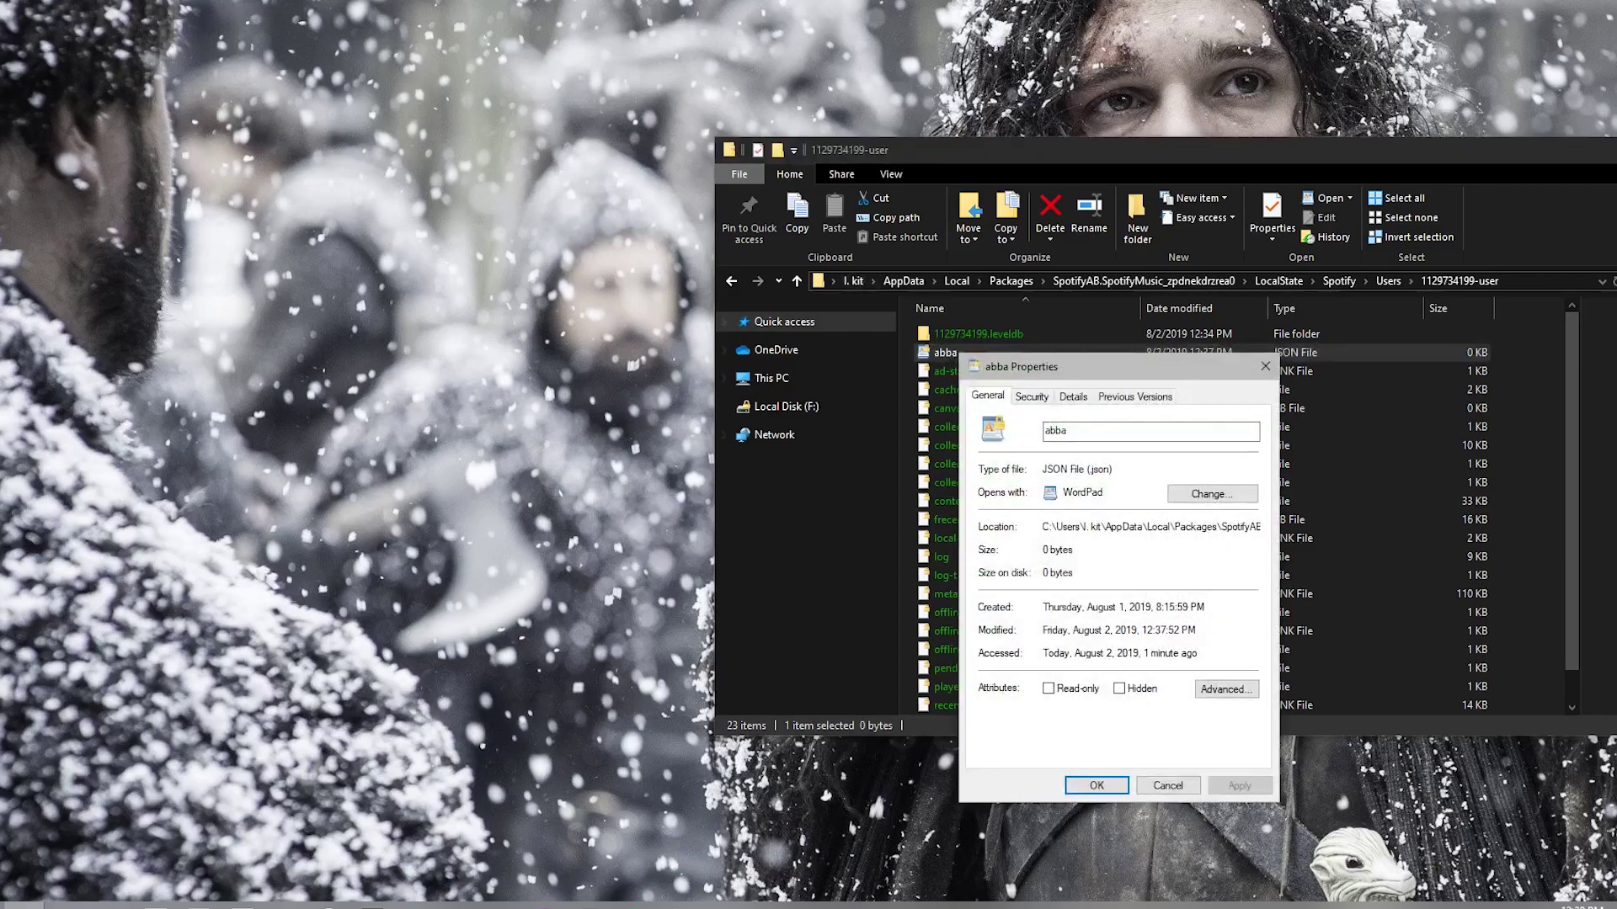
{"action": "left_click_drag", "start_coordinate": [1058, 371], "coordinate": [1022, 312]}
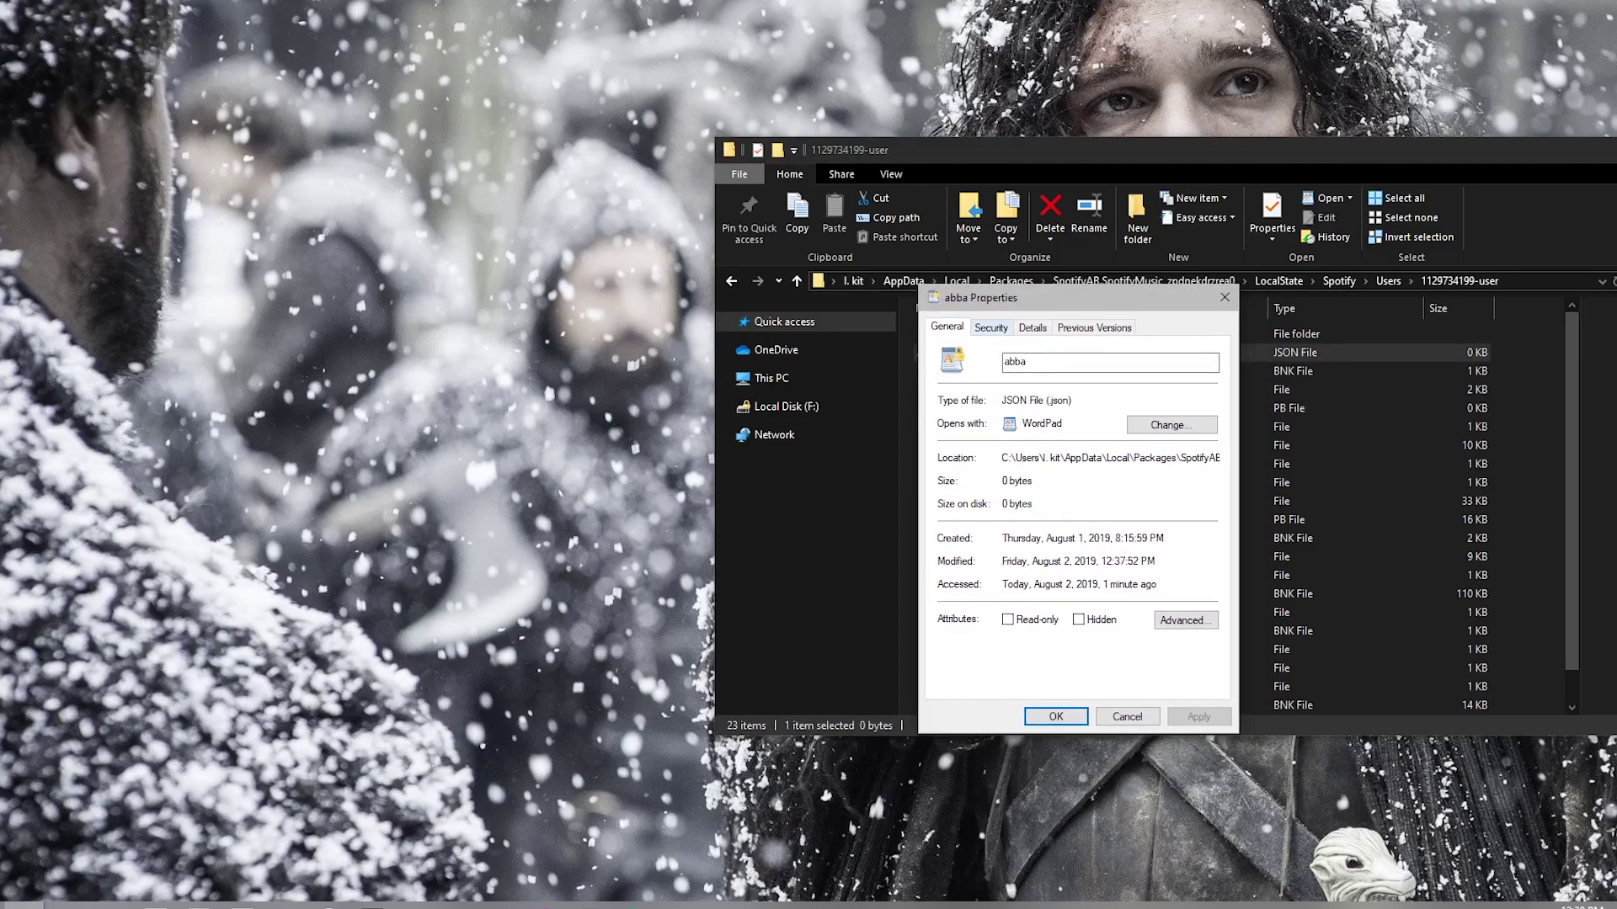
{"action": "left_click", "coordinate": [992, 326]}
{"action": "left_click", "coordinate": [1178, 650]}
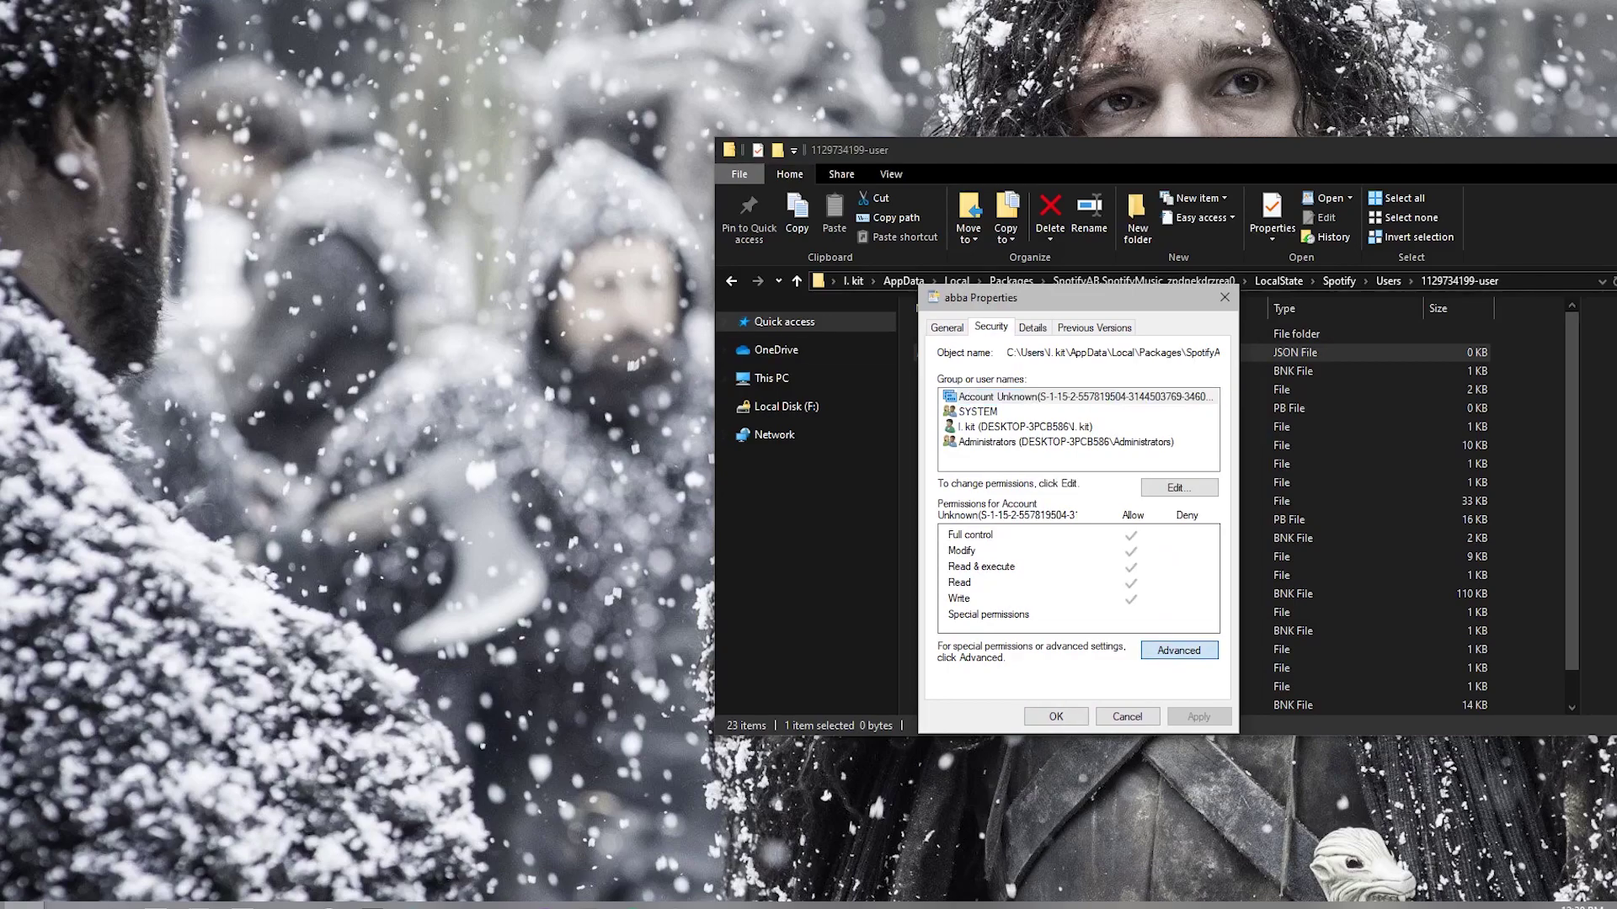
{"action": "left_click_drag", "start_coordinate": [725, 229], "coordinate": [1124, 204]}
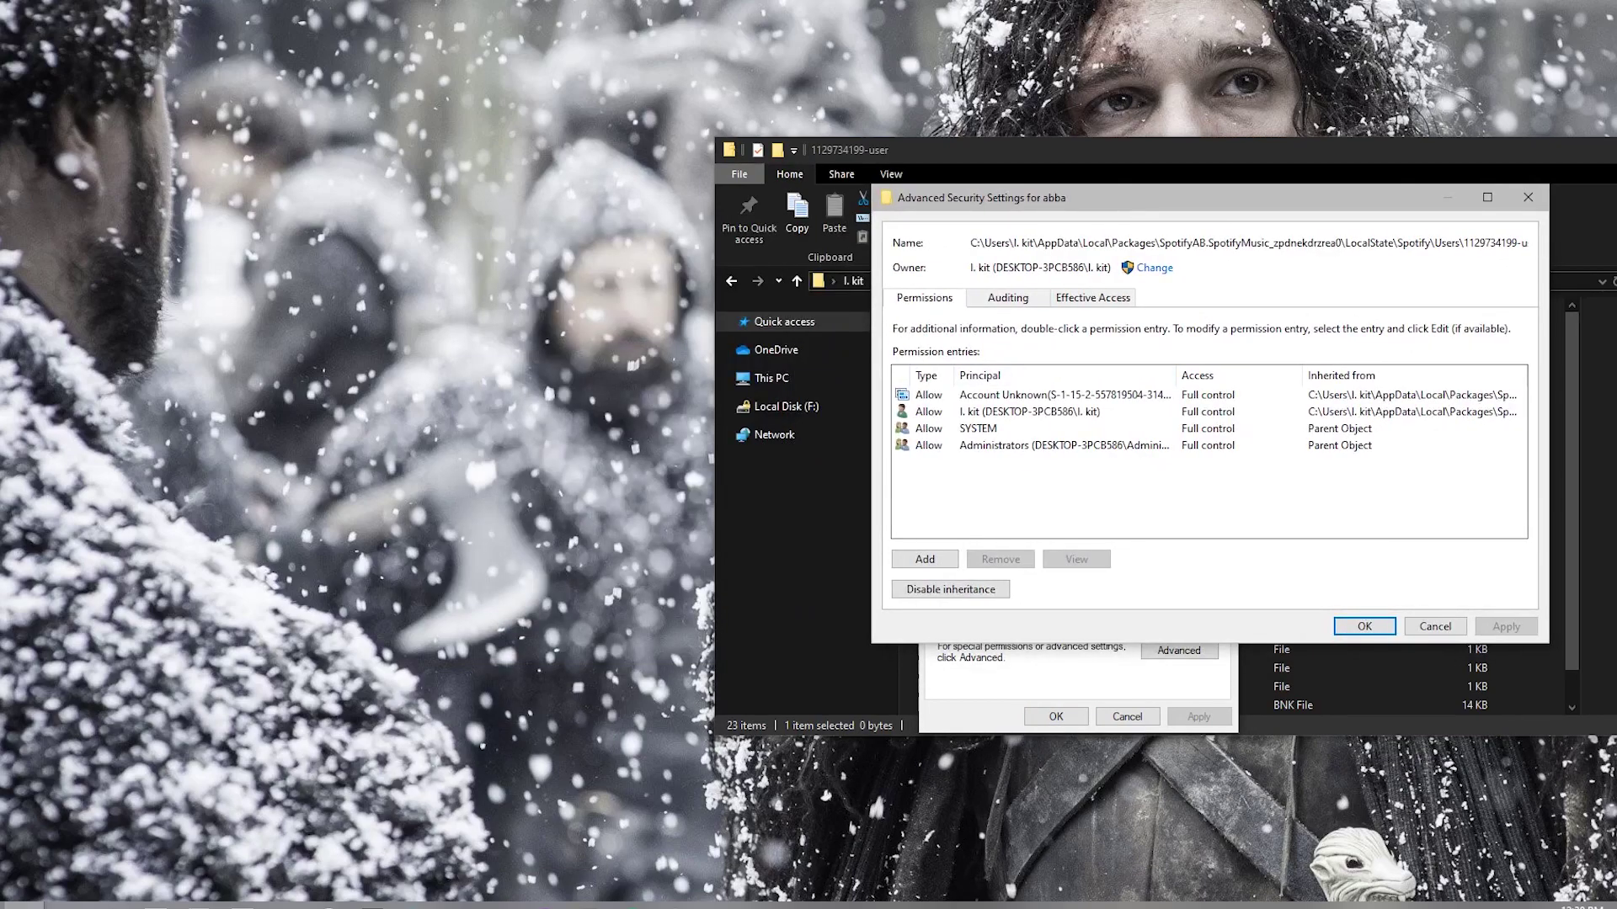
{"action": "left_click", "coordinate": [950, 589]}
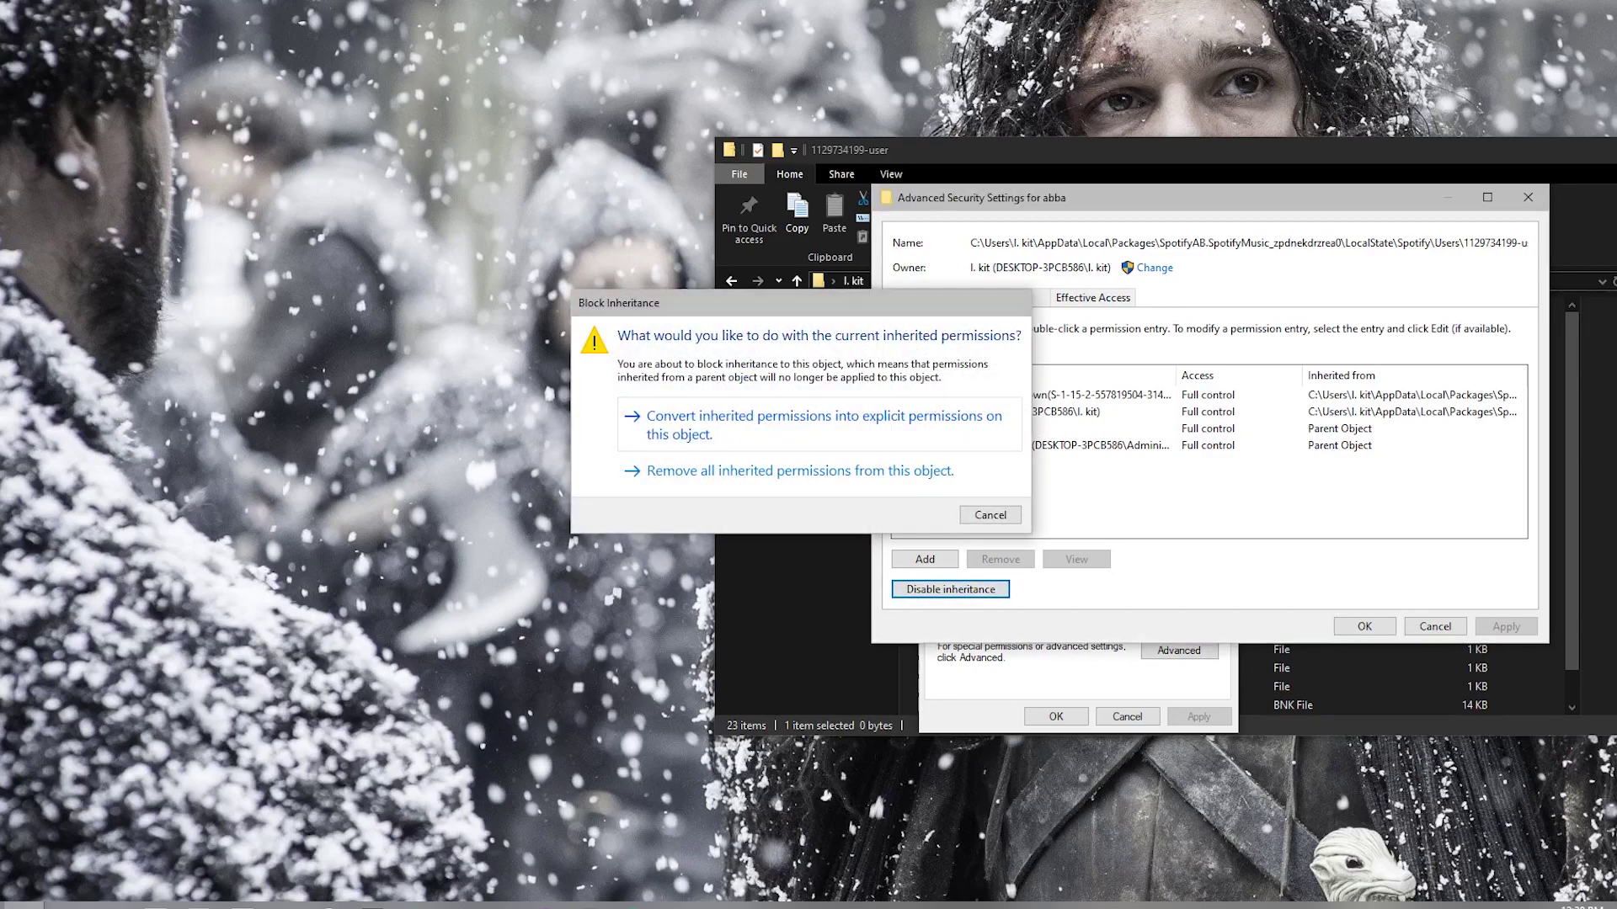
{"action": "left_click", "coordinate": [823, 416]}
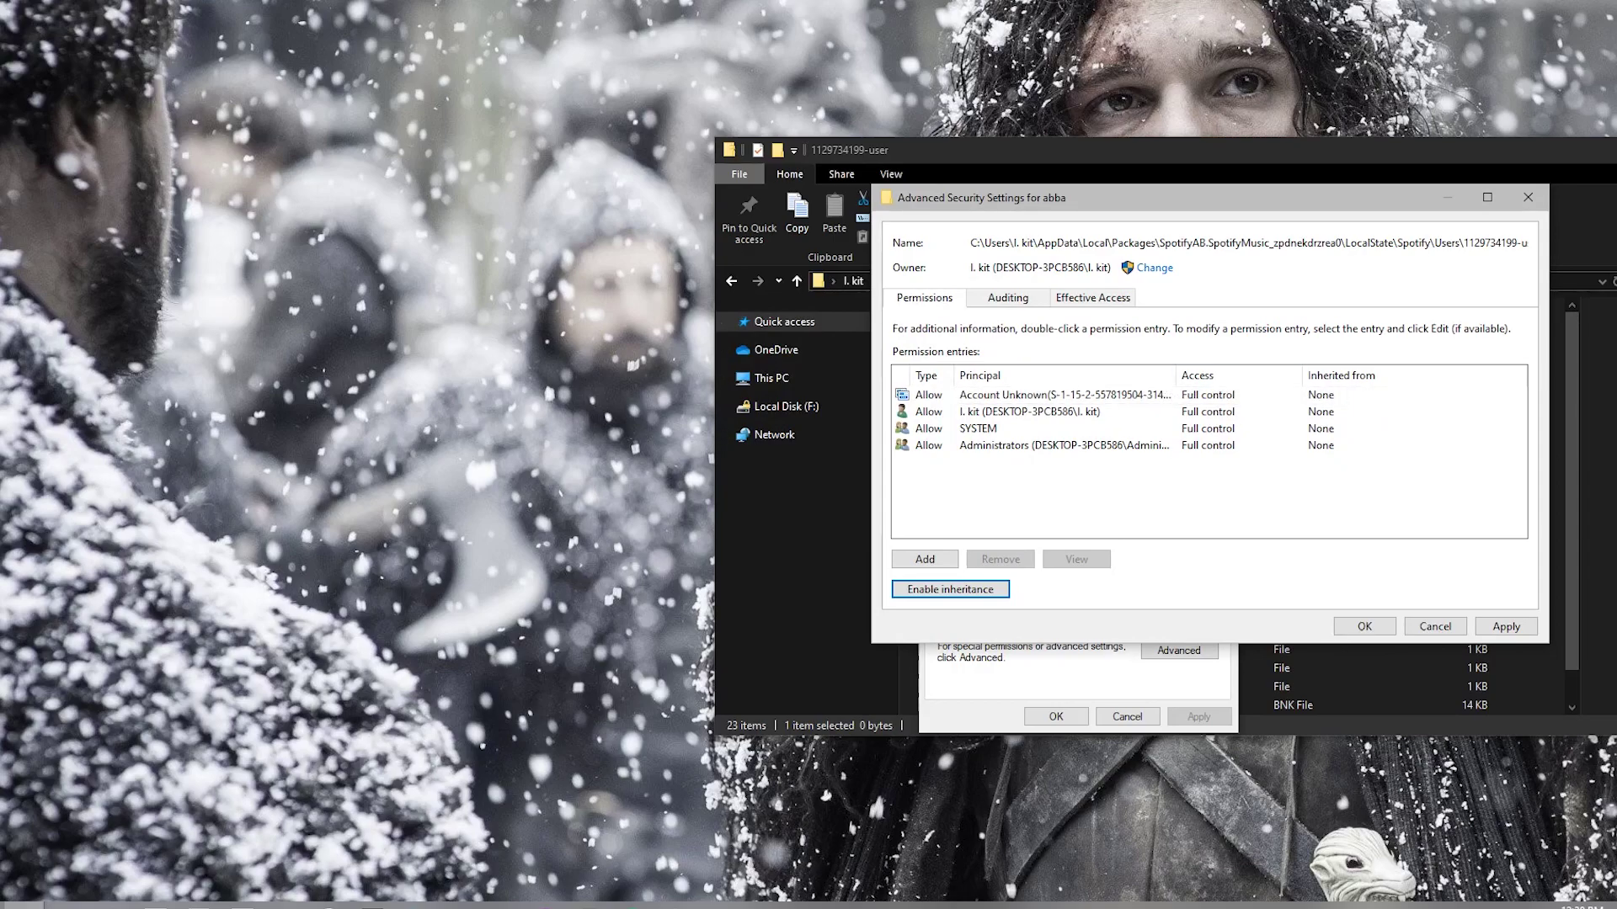
Step: Remove the Account Unknown, SYSTEM and Administrators permission entries from abba, keep only the Windows user's entry, and apply the change
{"action": "left_click", "coordinate": [1063, 394]}
{"action": "left_click", "coordinate": [999, 558]}
{"action": "left_click", "coordinate": [1063, 411]}
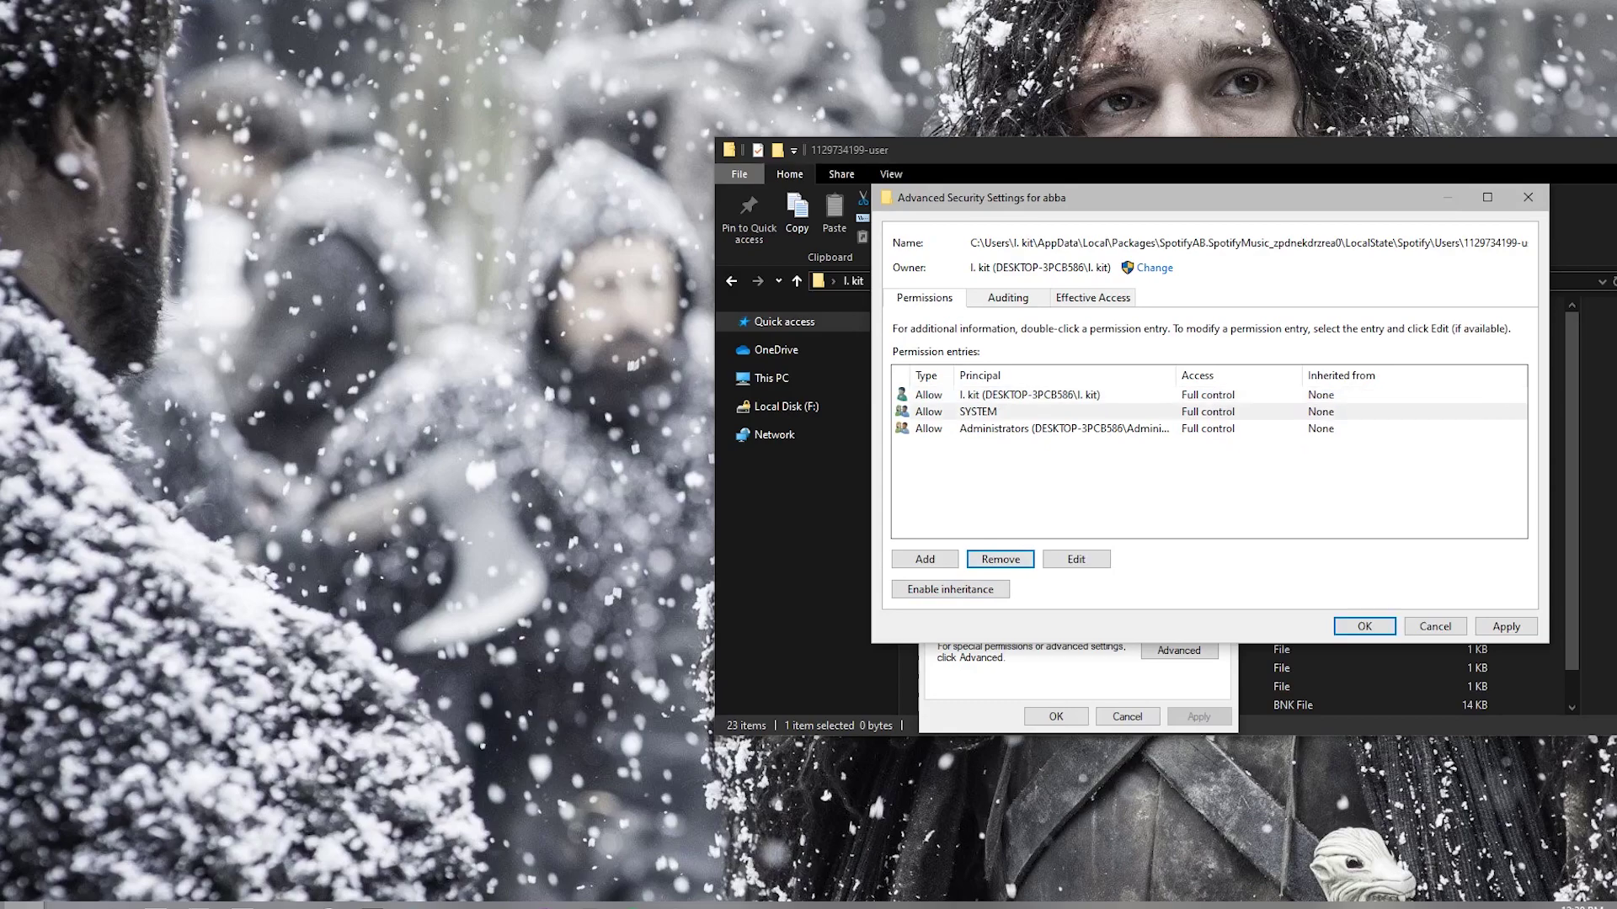
{"action": "left_click", "coordinate": [978, 411]}
{"action": "left_click", "coordinate": [1000, 559]}
{"action": "left_click", "coordinate": [1061, 410]}
{"action": "left_click", "coordinate": [1000, 559]}
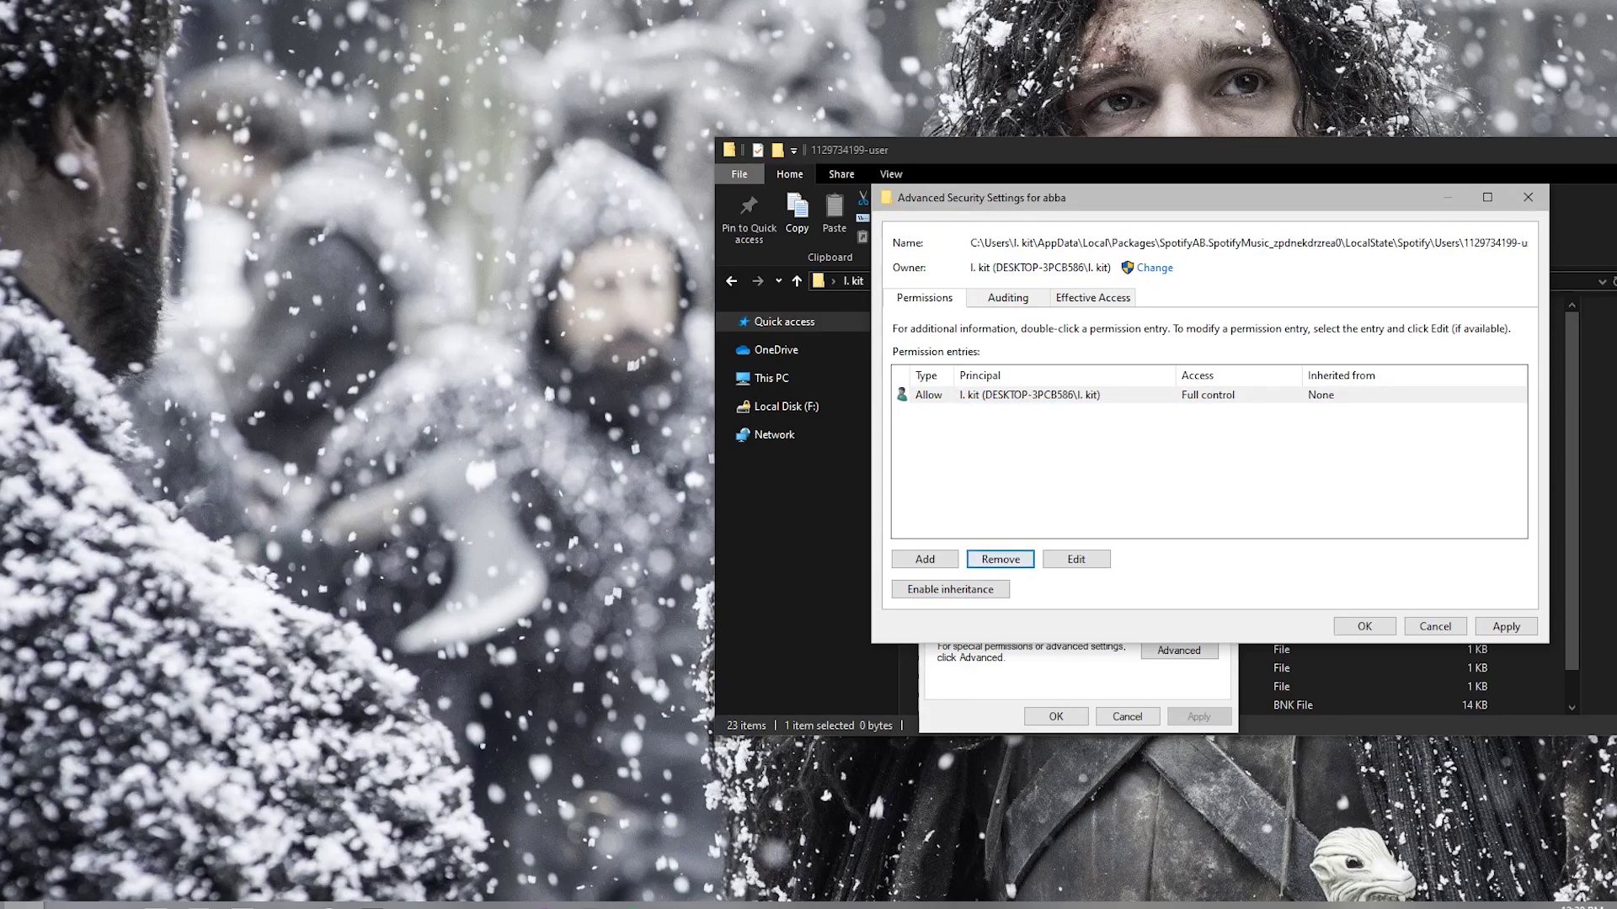
{"action": "left_click", "coordinate": [1064, 394]}
{"action": "left_click", "coordinate": [1504, 626]}
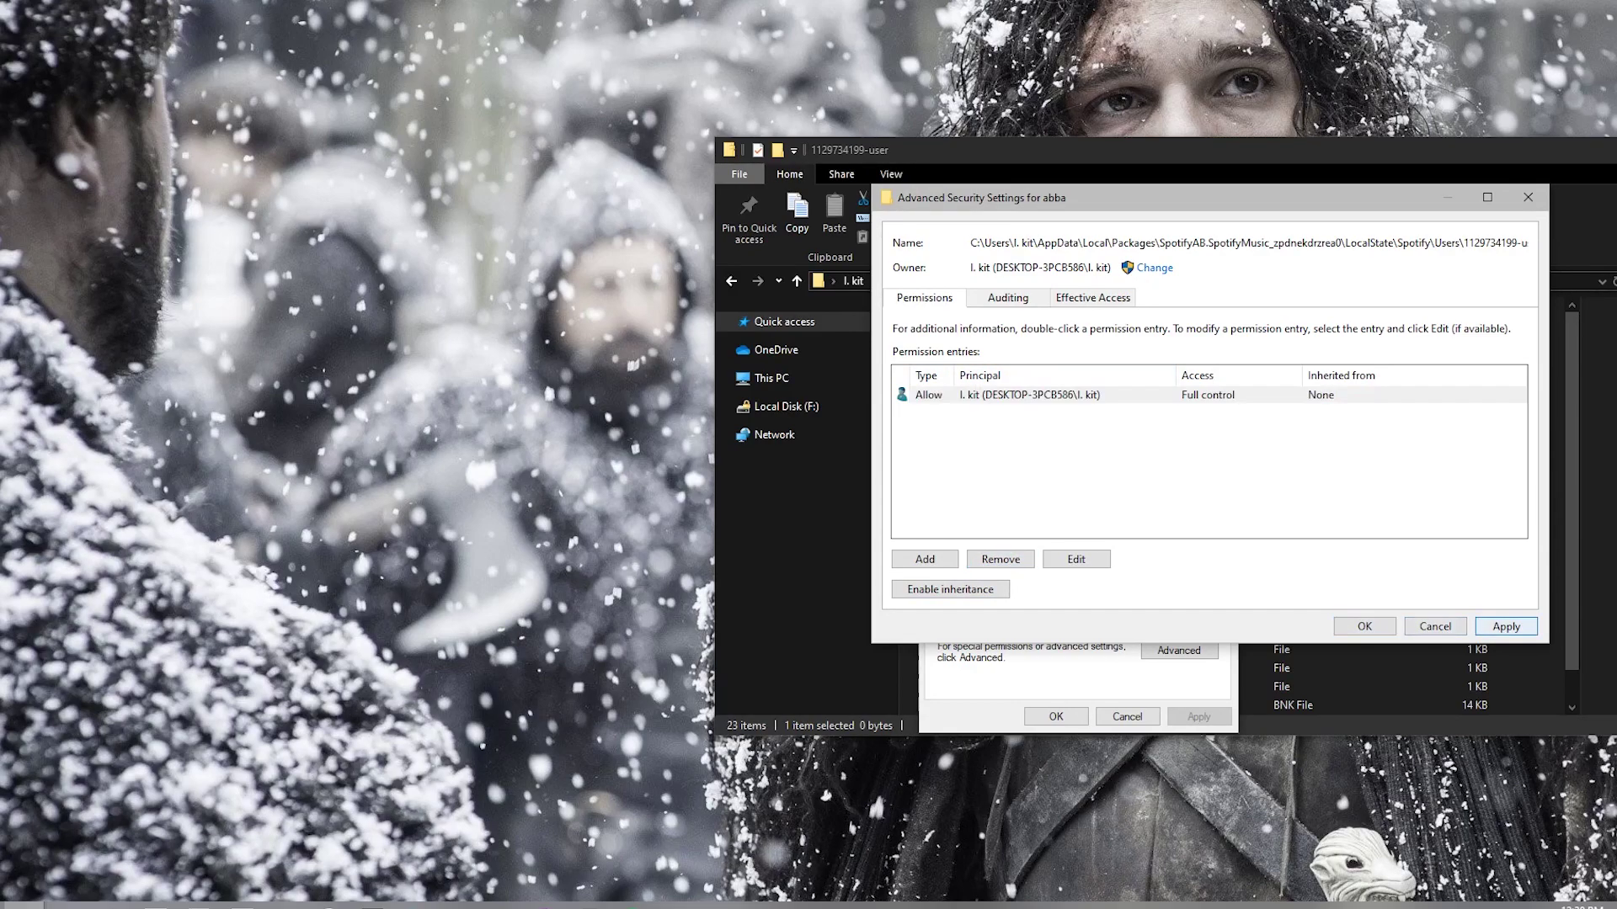
{"action": "left_click", "coordinate": [1363, 626]}
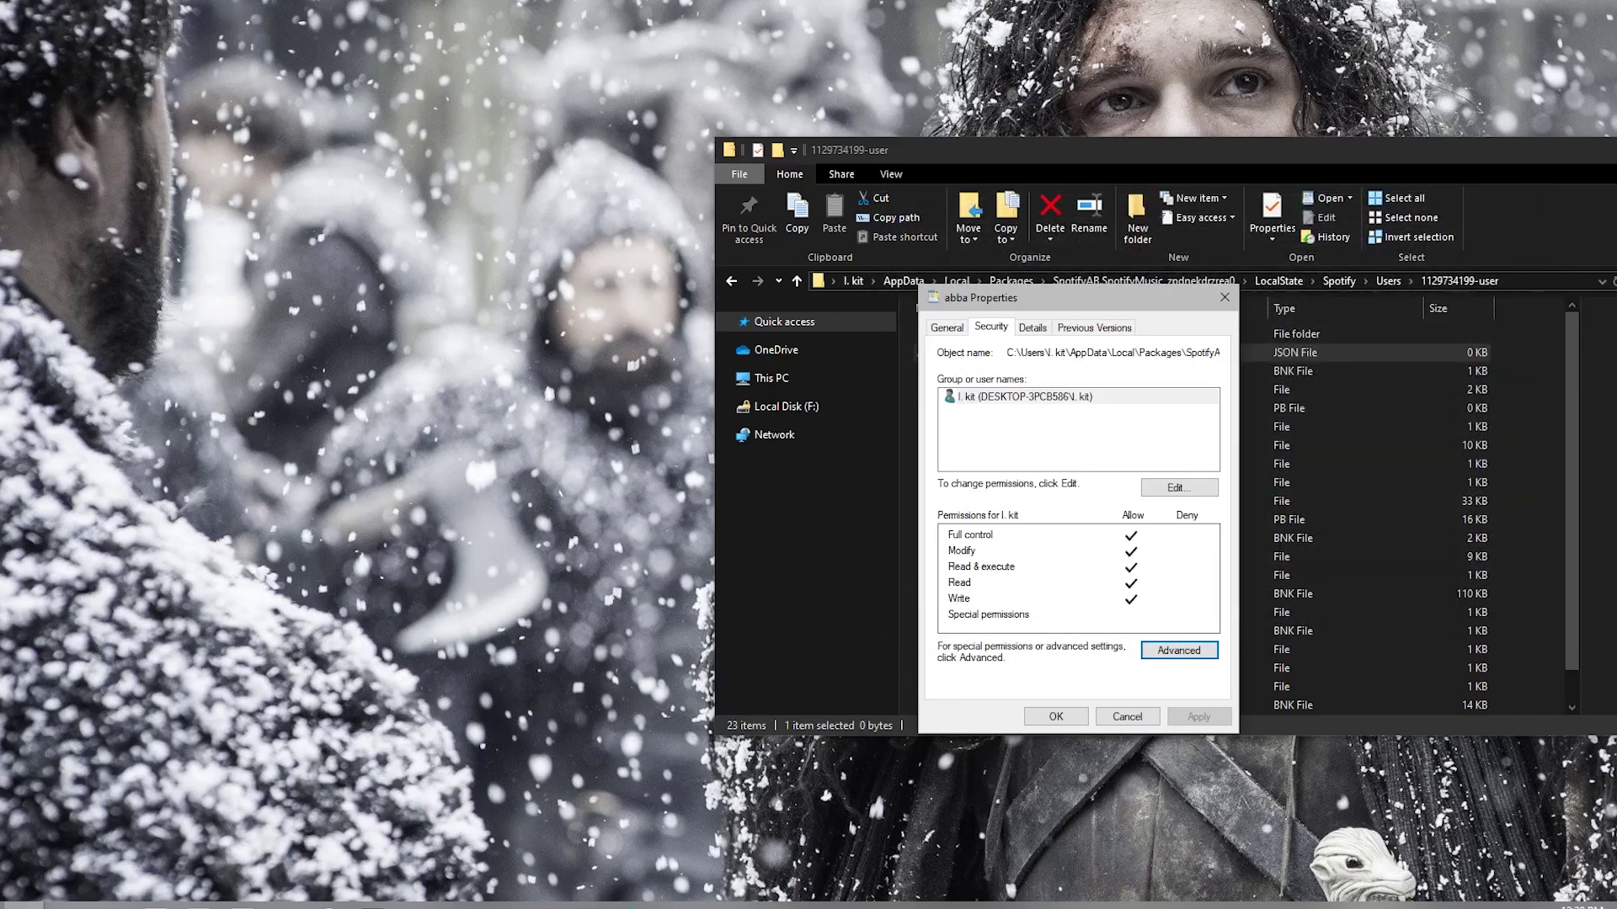
Step: Set the abba file's attribute to Read-only and confirm its properties
{"action": "left_click_drag", "start_coordinate": [1053, 298], "coordinate": [1097, 283]}
{"action": "left_click", "coordinate": [991, 312]}
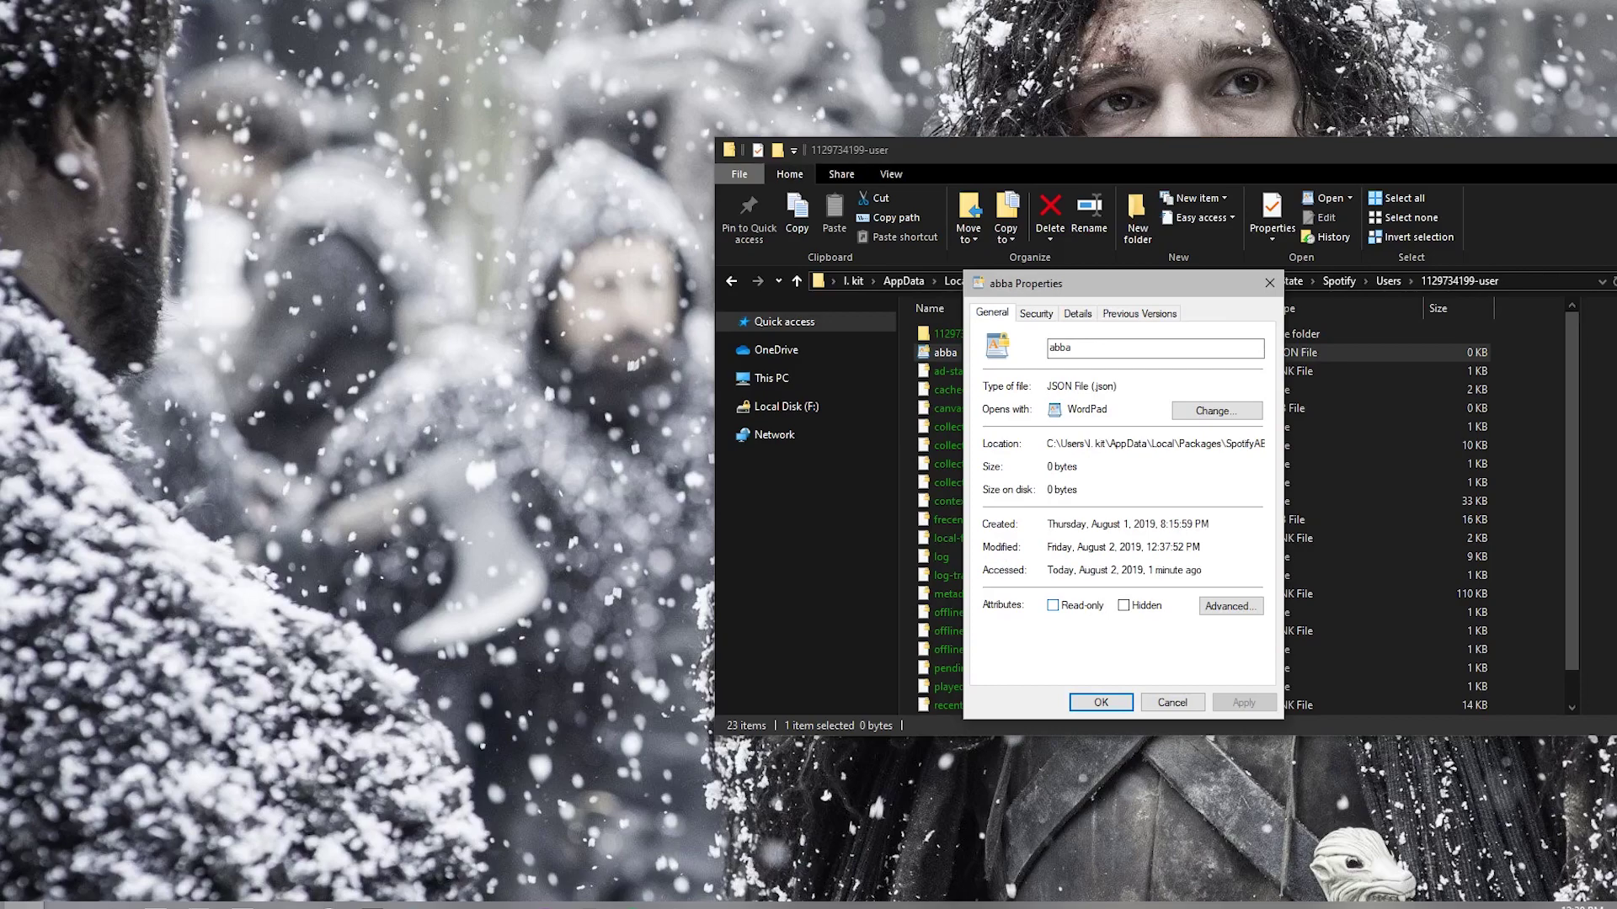
{"action": "left_click", "coordinate": [1052, 606]}
{"action": "left_click", "coordinate": [1244, 702]}
{"action": "mouse_move", "coordinate": [1088, 289]}
{"action": "left_mouse_down"}
{"action": "mouse_move", "coordinate": [985, 308]}
{"action": "mouse_move", "coordinate": [1082, 291]}
{"action": "left_mouse_up"}
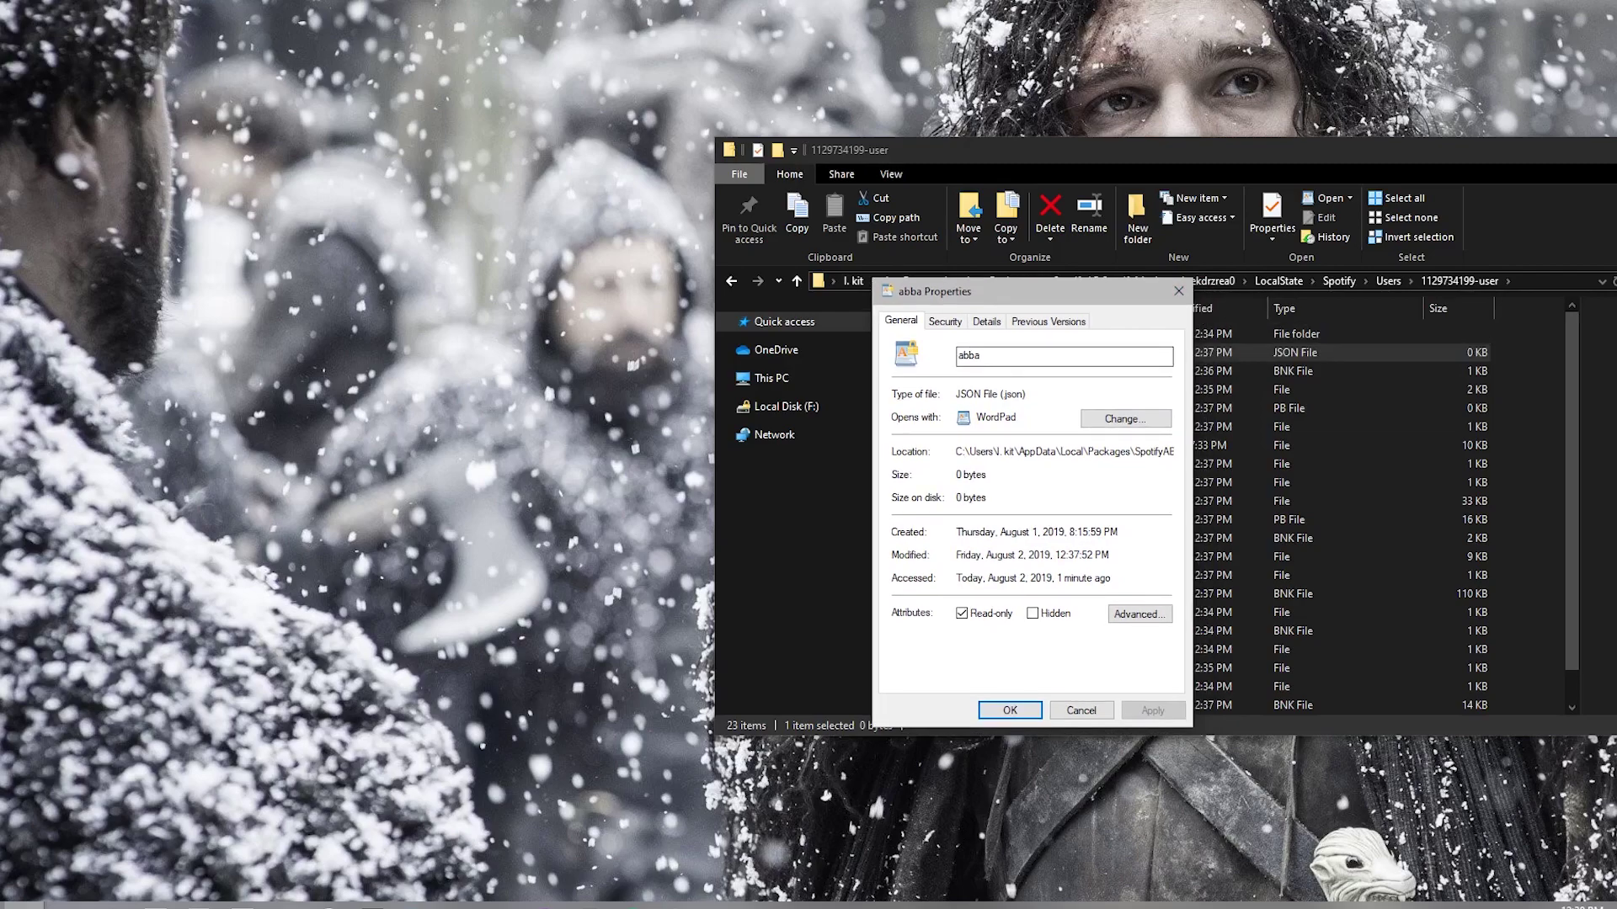
{"action": "left_click", "coordinate": [1010, 709]}
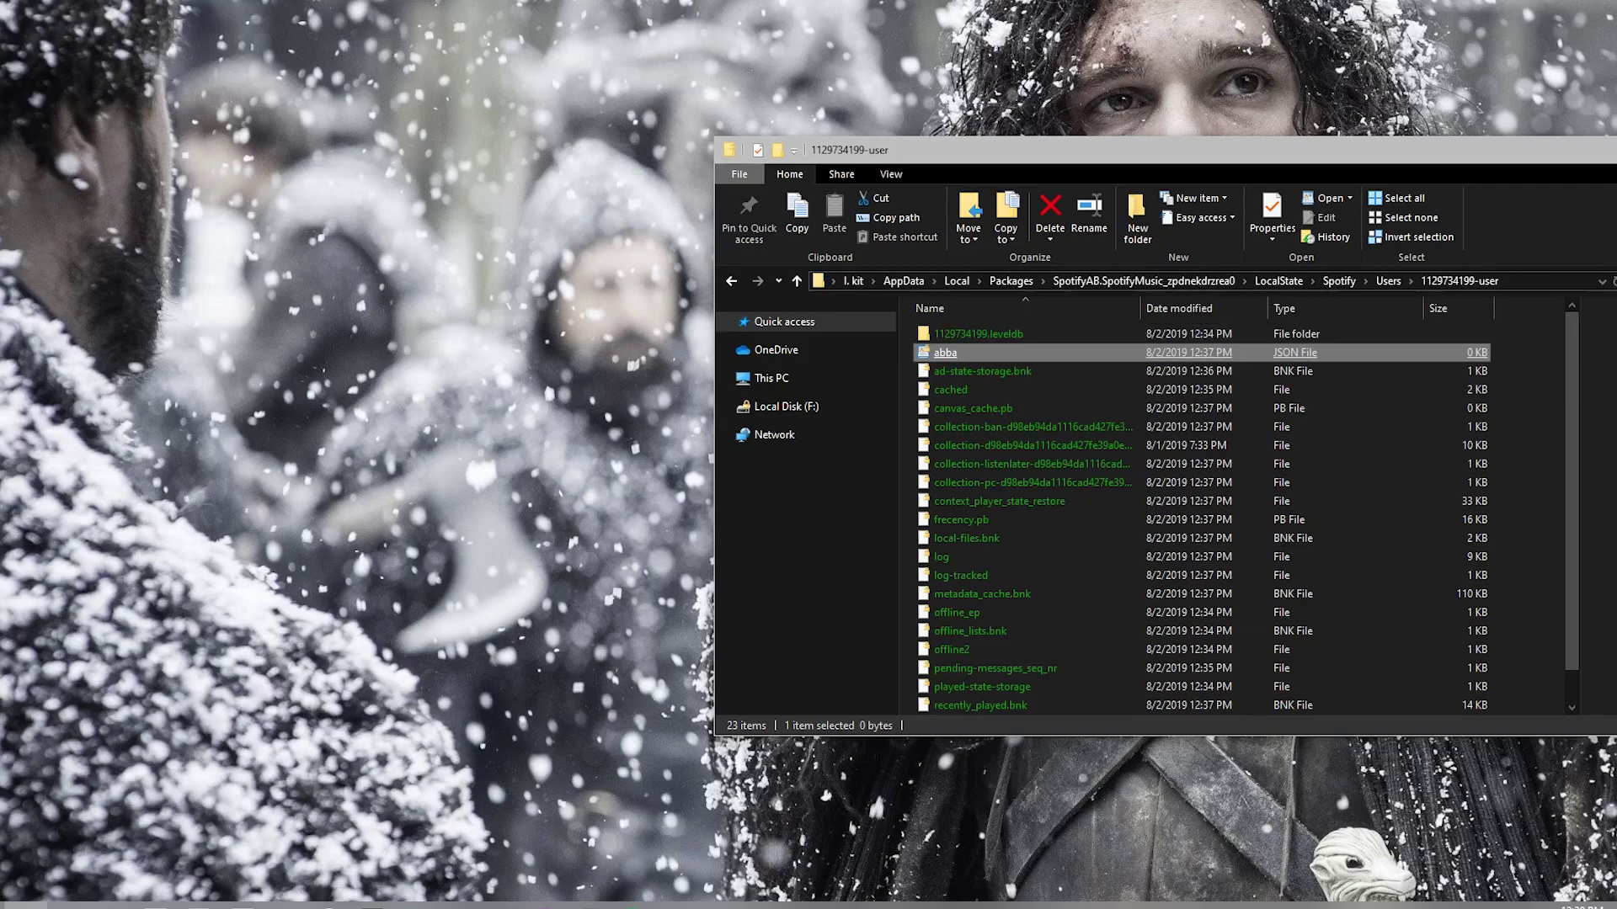
{"action": "left_click_drag", "start_coordinate": [1314, 147], "coordinate": [1084, 134]}
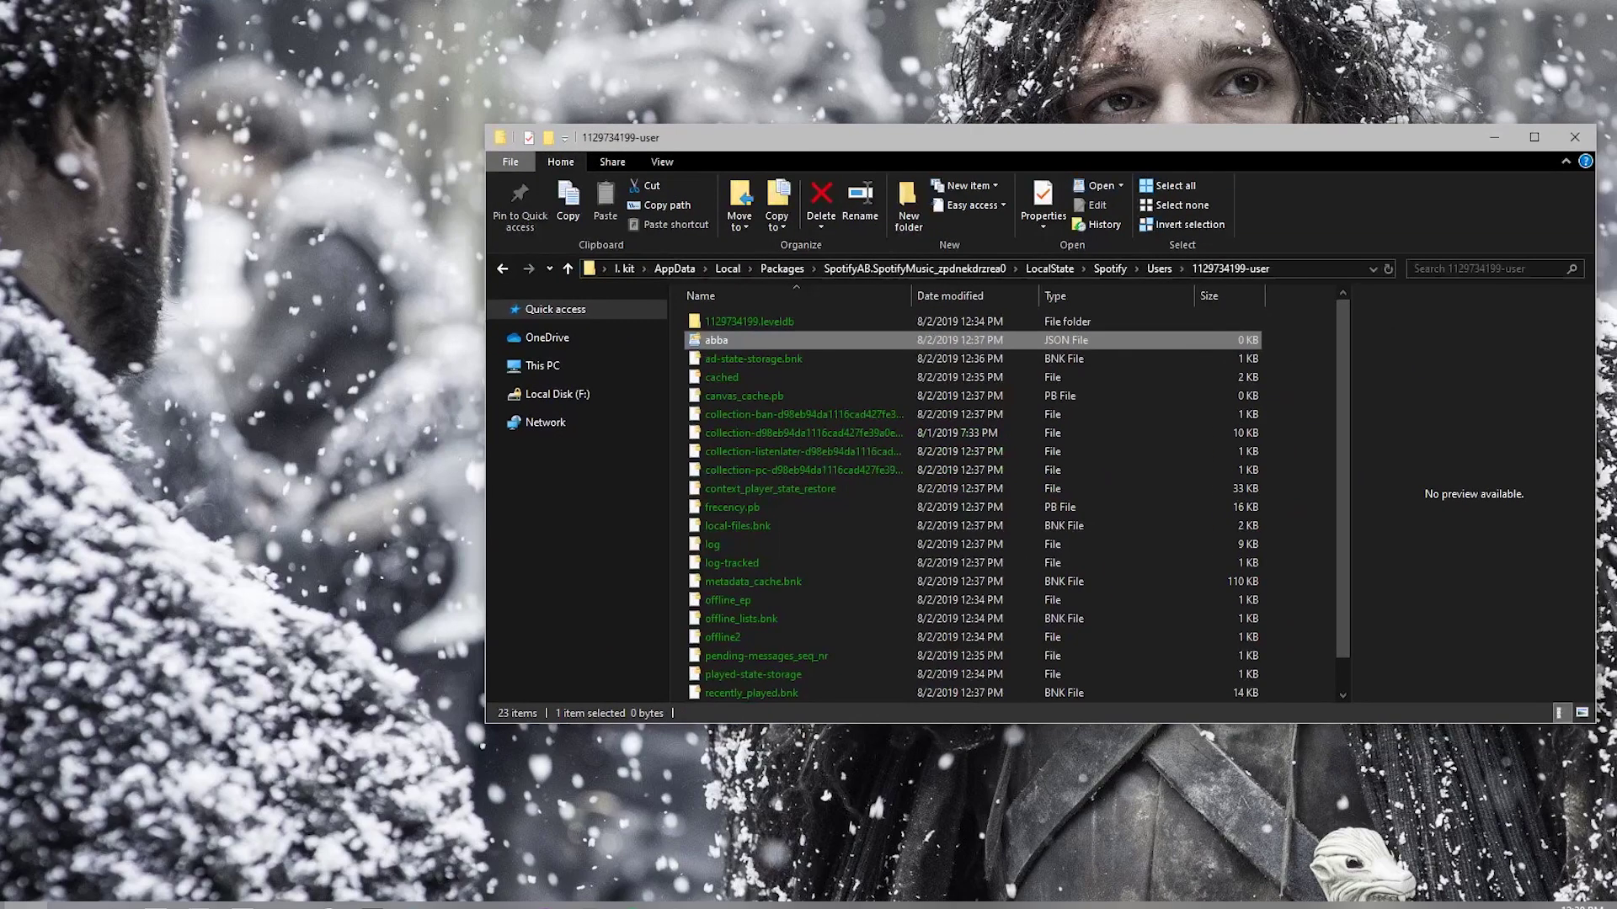